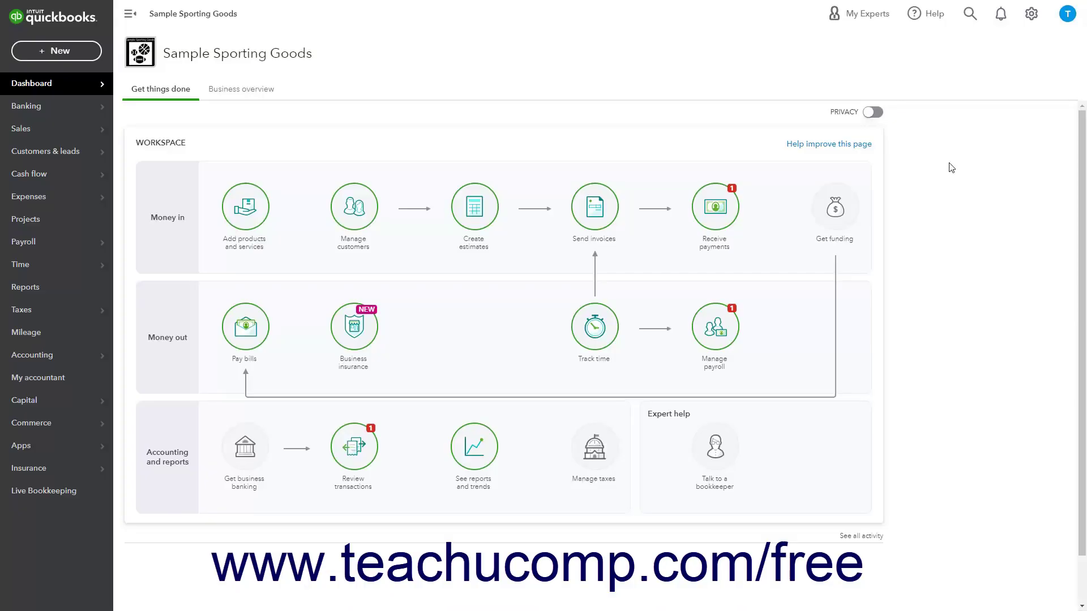
Go to Payroll's overview and switch to its Employees section.
{"action": "left_click", "coordinate": [73, 252]}
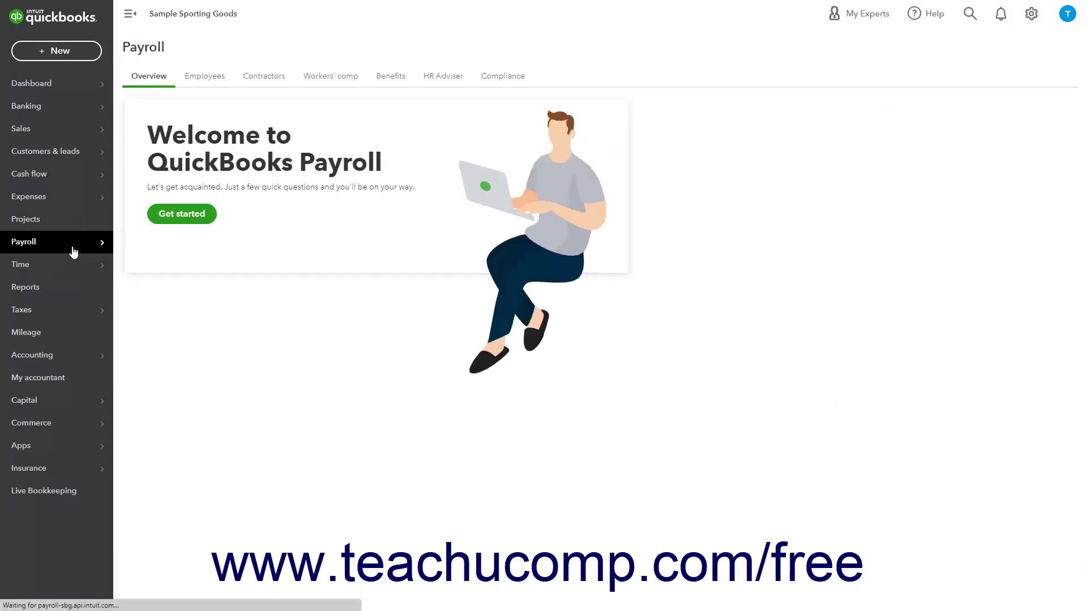
{"action": "left_click", "coordinate": [225, 82]}
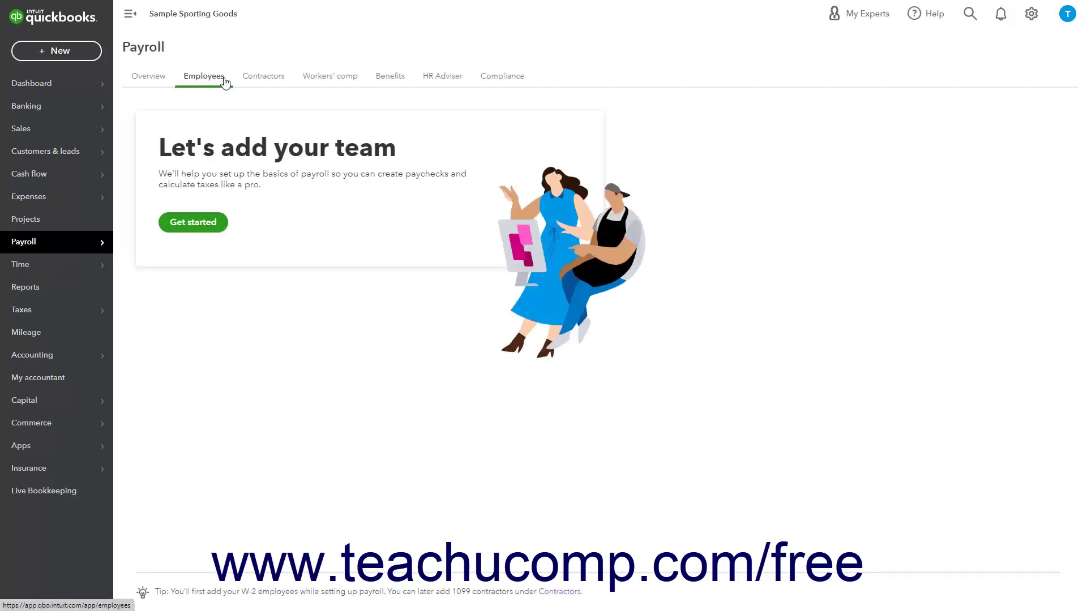
{"action": "mouse_move", "coordinate": [93, 248]}
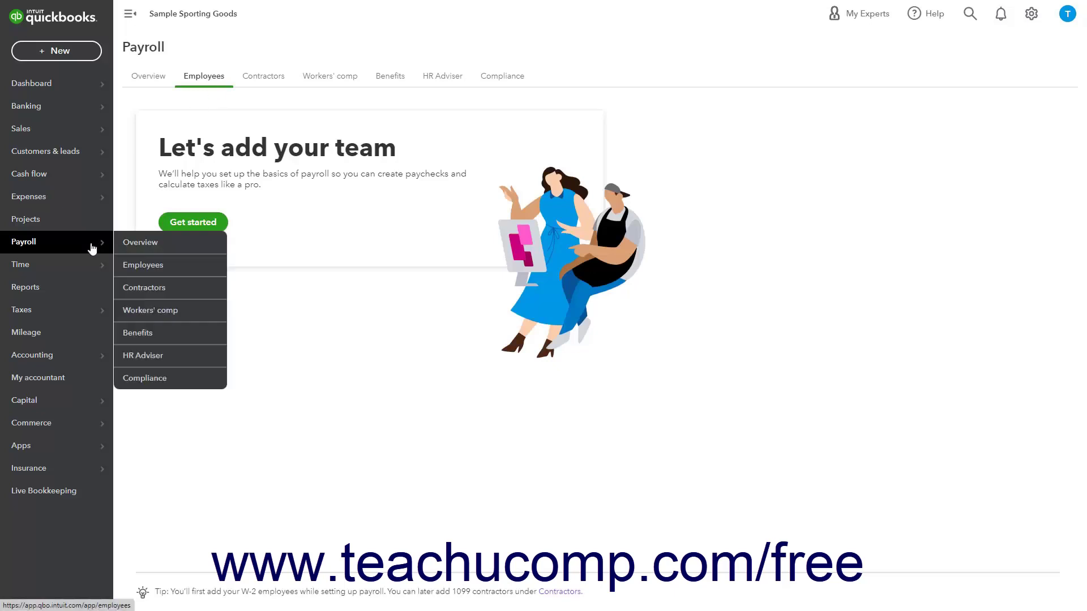
{"action": "left_click", "coordinate": [145, 272]}
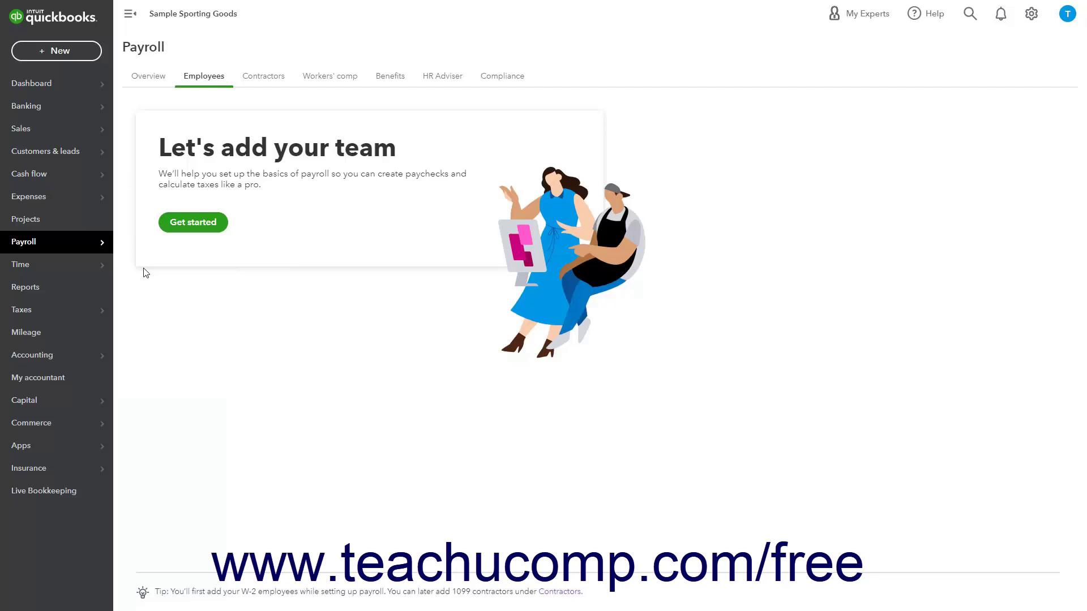
{"action": "left_click", "coordinate": [187, 232]}
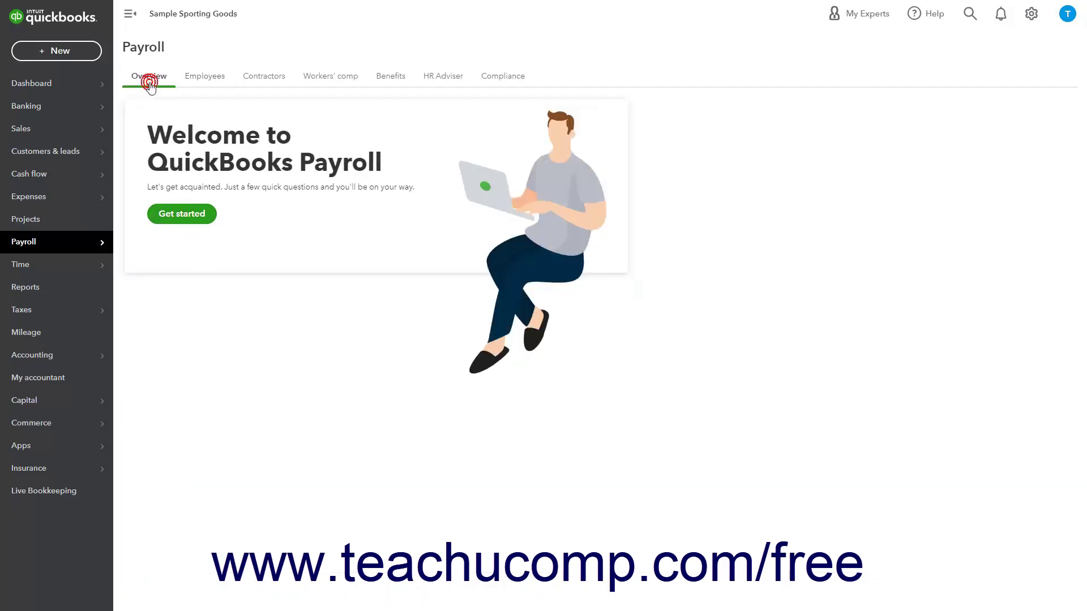
Start the payroll questionnaire: no employees paid in 2022, next payday November 18.
{"action": "left_click", "coordinate": [182, 213]}
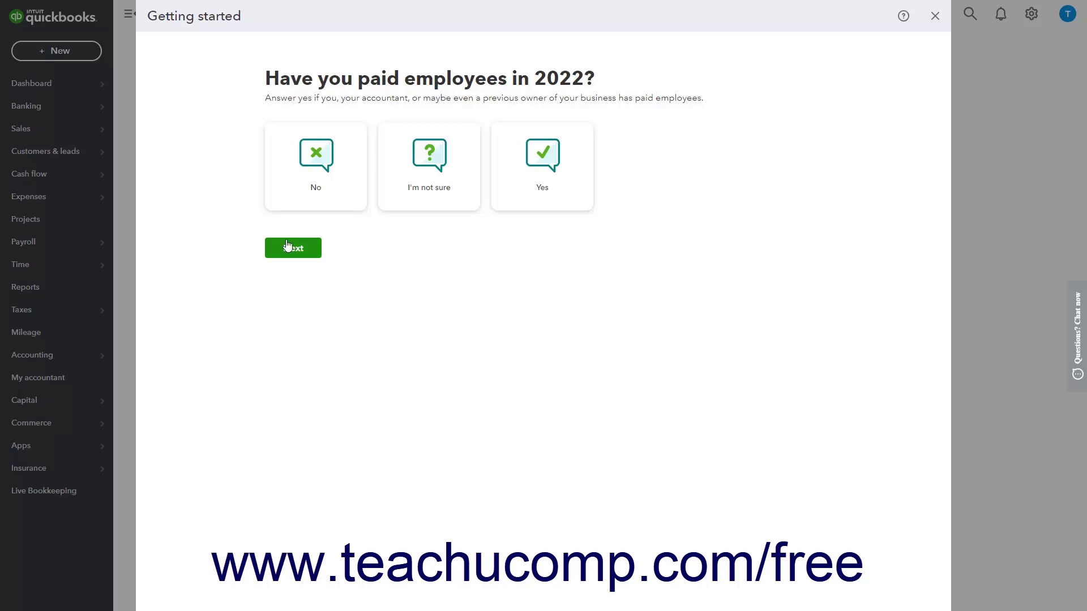
{"action": "left_click", "coordinate": [935, 16]}
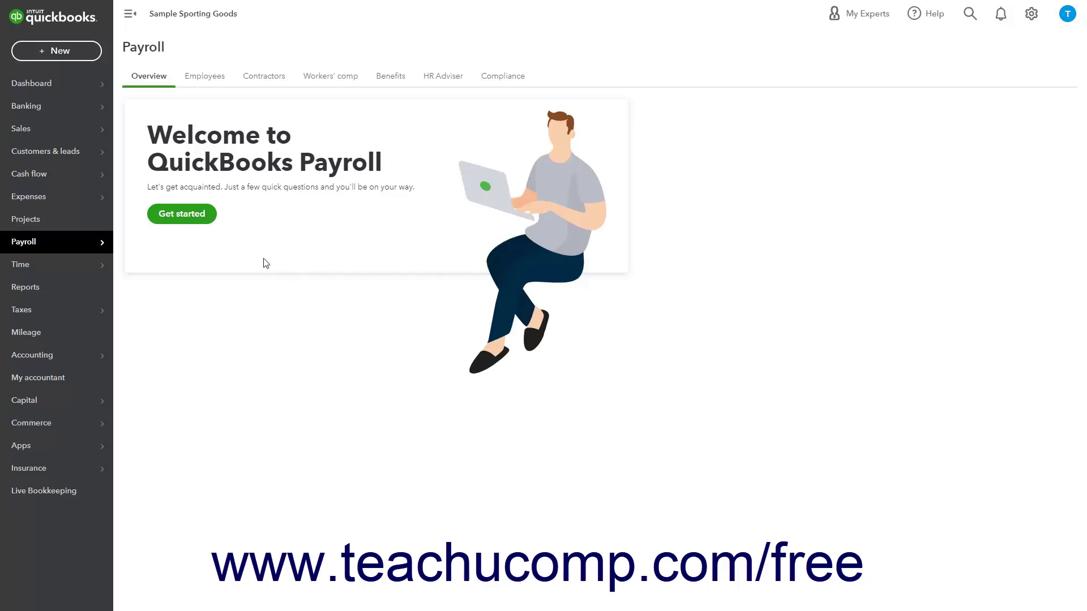
{"action": "left_click", "coordinate": [210, 221]}
{"action": "left_click", "coordinate": [326, 194]}
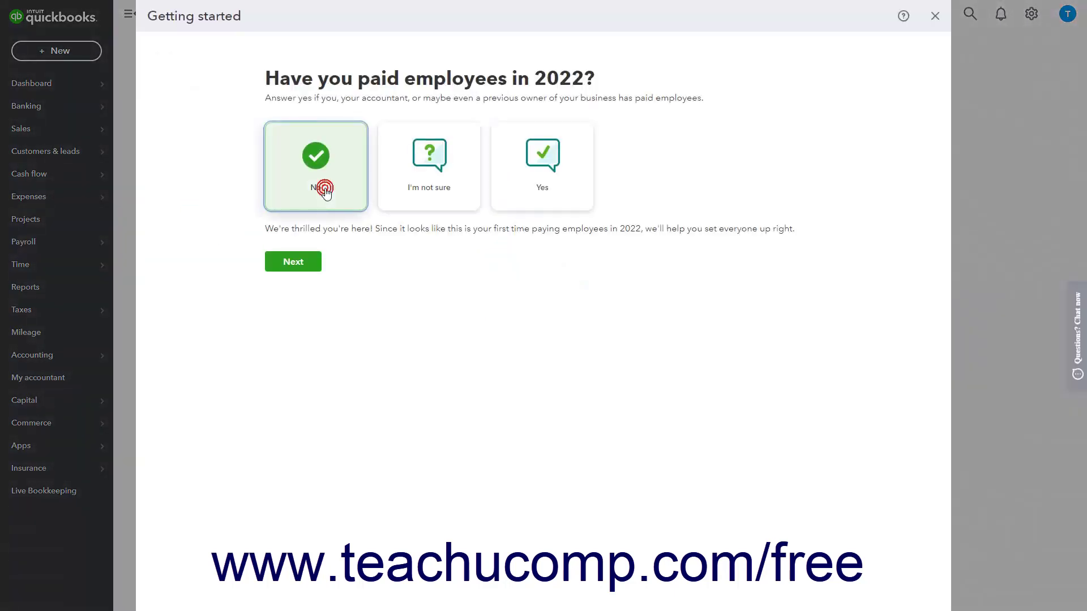
{"action": "left_click", "coordinate": [310, 260]}
{"action": "left_click", "coordinate": [413, 232]}
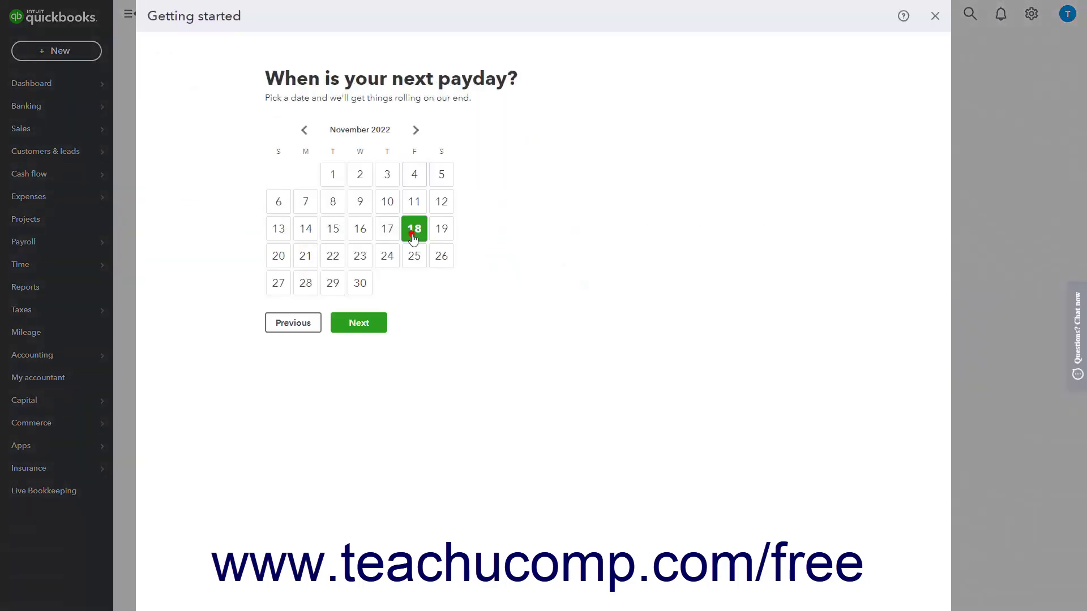
{"action": "left_click", "coordinate": [370, 323]}
Confirm the work location, business address and payroll contact, noting payroll was never run before.
{"action": "left_click", "coordinate": [314, 336]}
{"action": "left_click", "coordinate": [304, 406]}
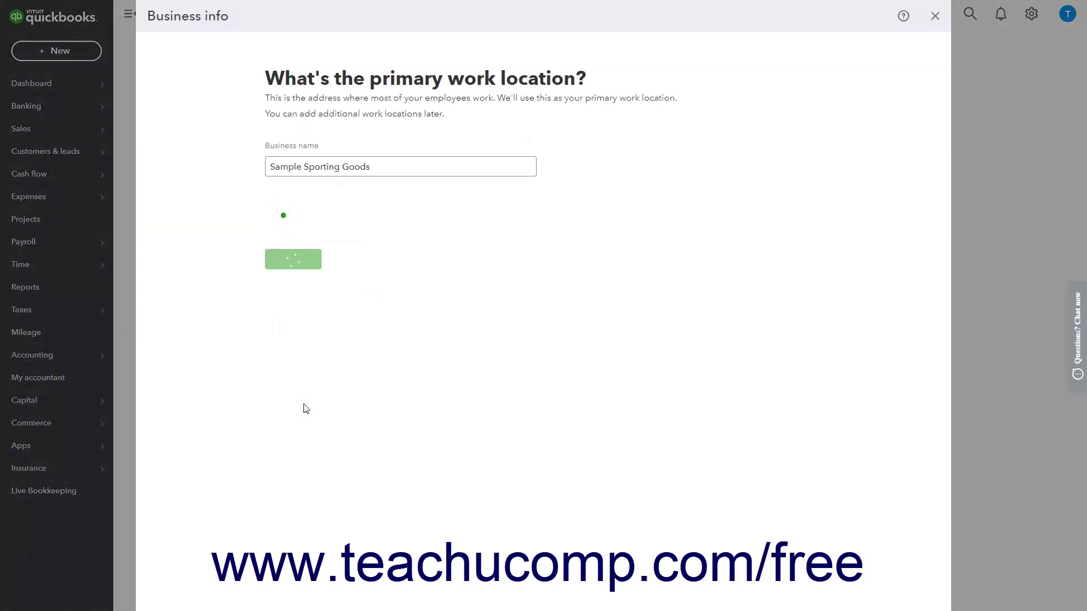
{"action": "left_click", "coordinate": [311, 278]}
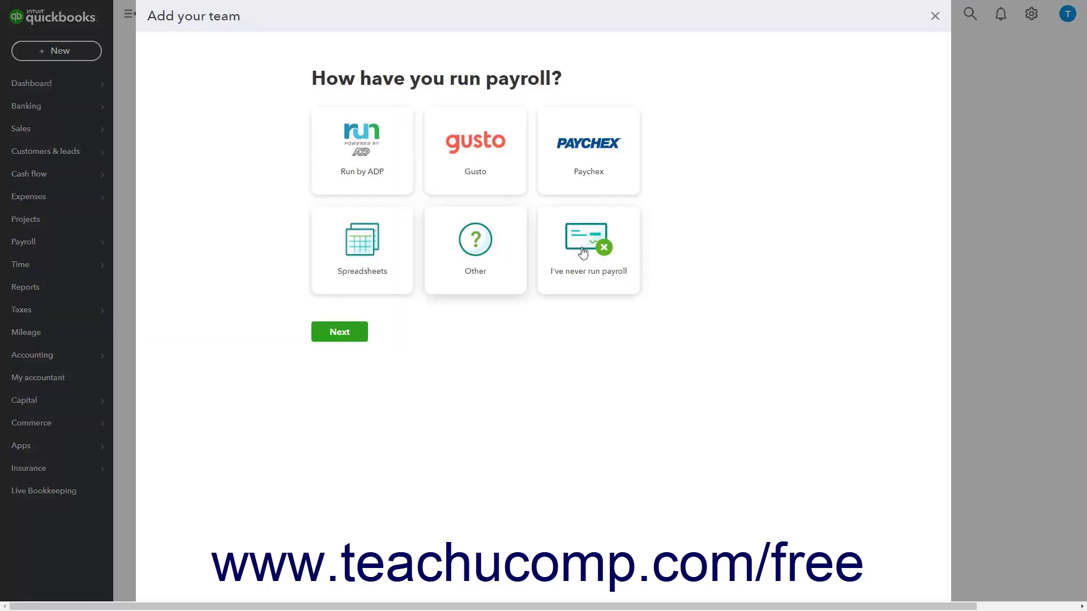
{"action": "left_click", "coordinate": [583, 252]}
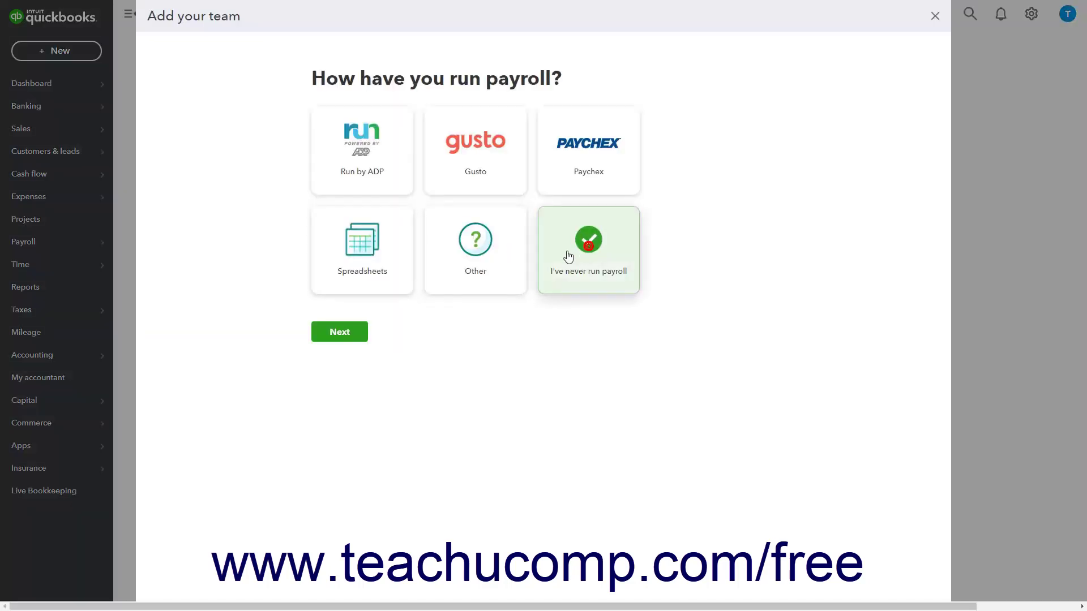
{"action": "left_click", "coordinate": [329, 339]}
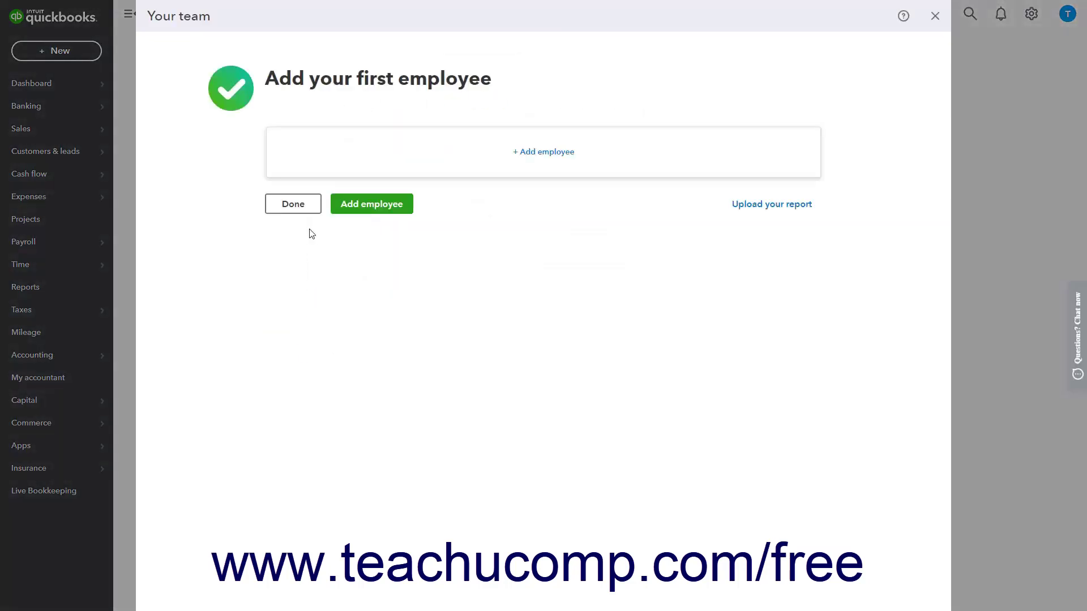
{"action": "left_click", "coordinate": [298, 204]}
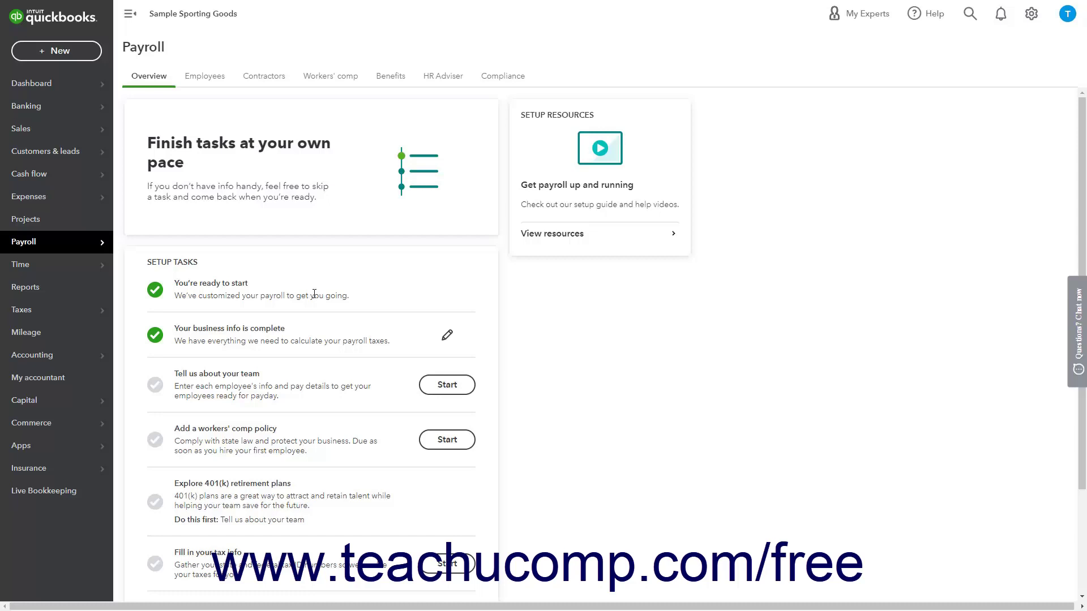
Show the empty employee list and begin adding a new team member.
{"action": "left_click", "coordinate": [211, 80]}
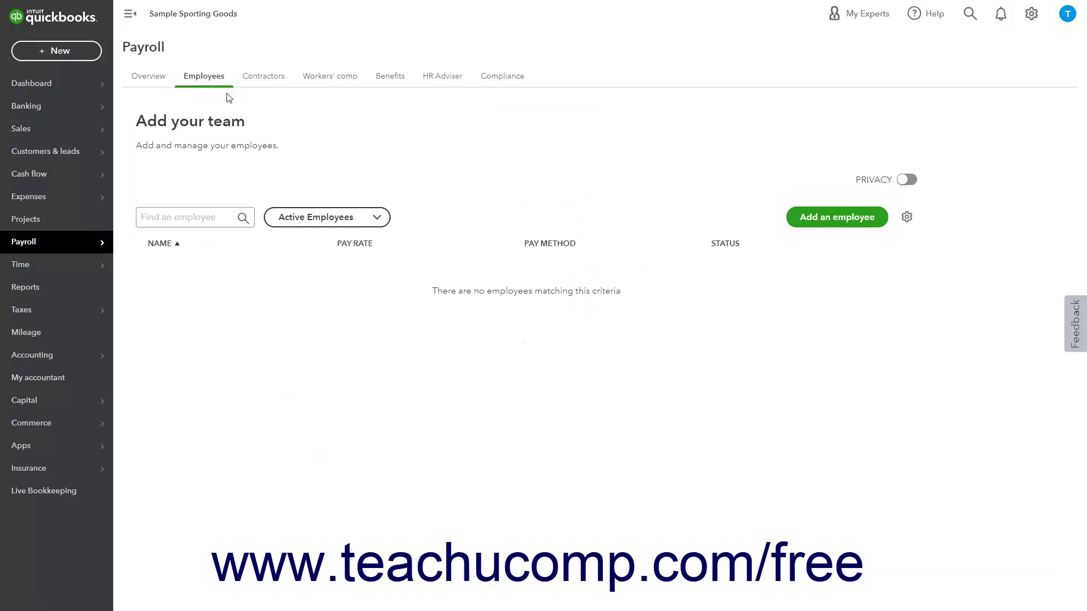
{"action": "left_click", "coordinate": [838, 227]}
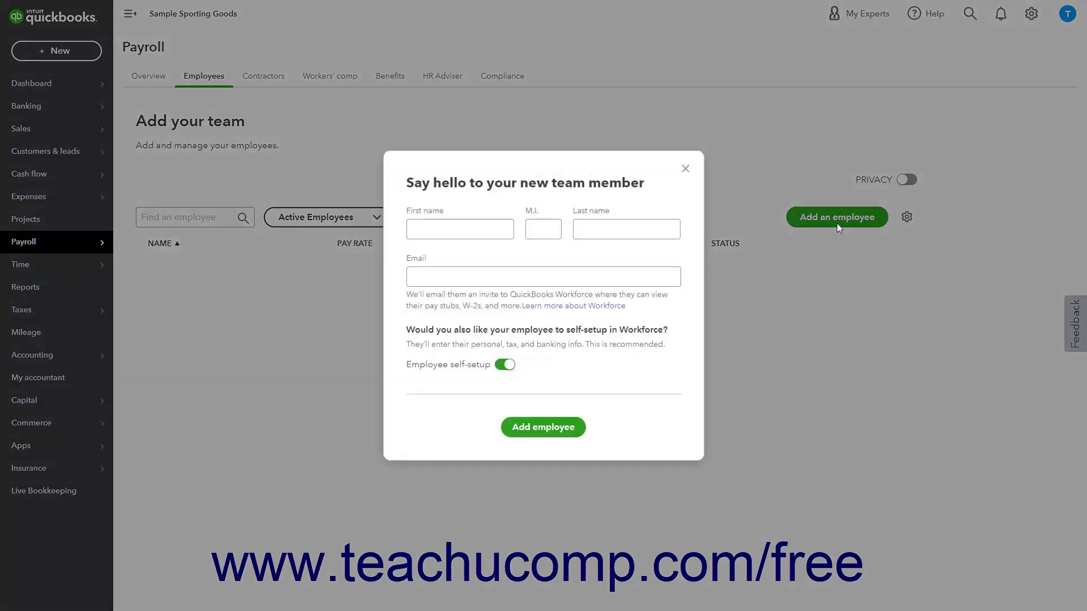
Enter the employee's first name, middle initial and last name, disable self-setup, and add them.
{"action": "left_click", "coordinate": [478, 226]}
{"action": "left_click", "coordinate": [535, 226]}
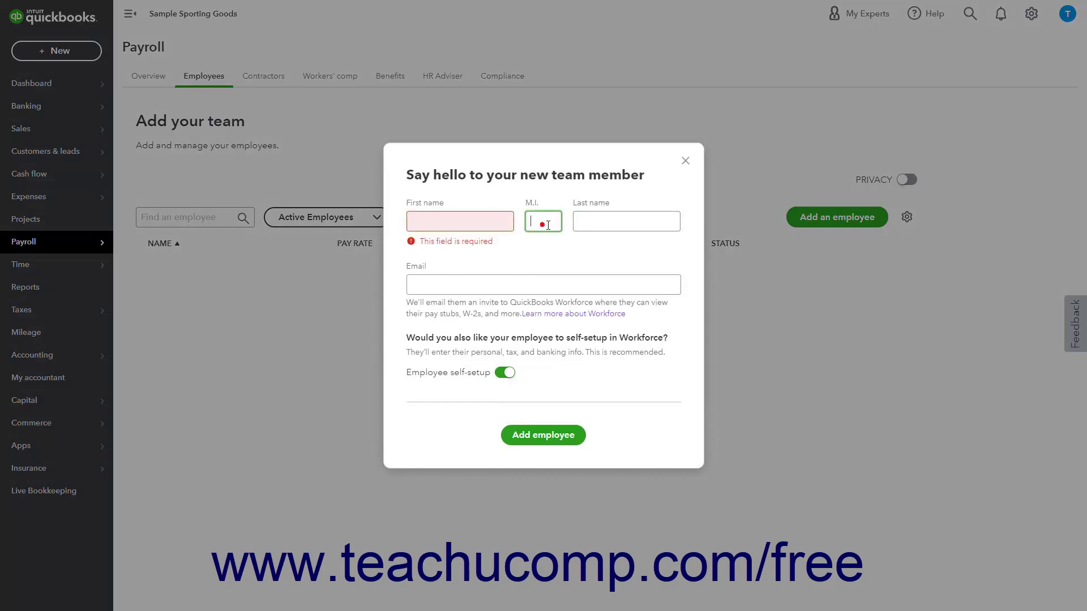
{"action": "left_click", "coordinate": [620, 222]}
{"action": "left_click", "coordinate": [453, 221]}
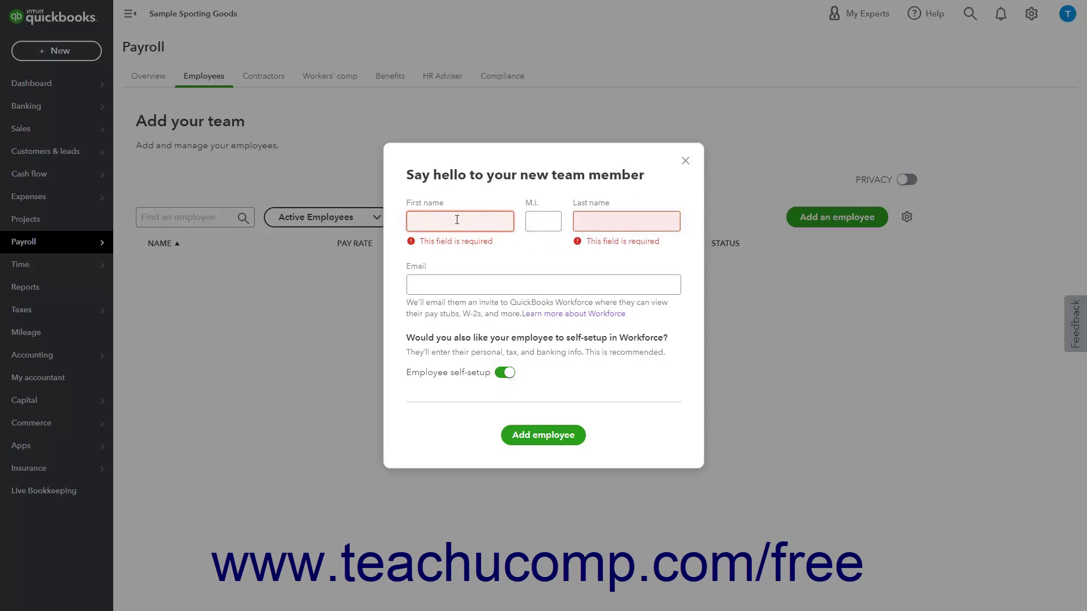
{"action": "type", "text": "Jon"}
{"action": "key", "text": "Tab"}
{"action": "type", "text": "Q"}
{"action": "key", "text": "Tab"}
{"action": "type", "text": "Doe"}
{"action": "key", "text": "Tab"}
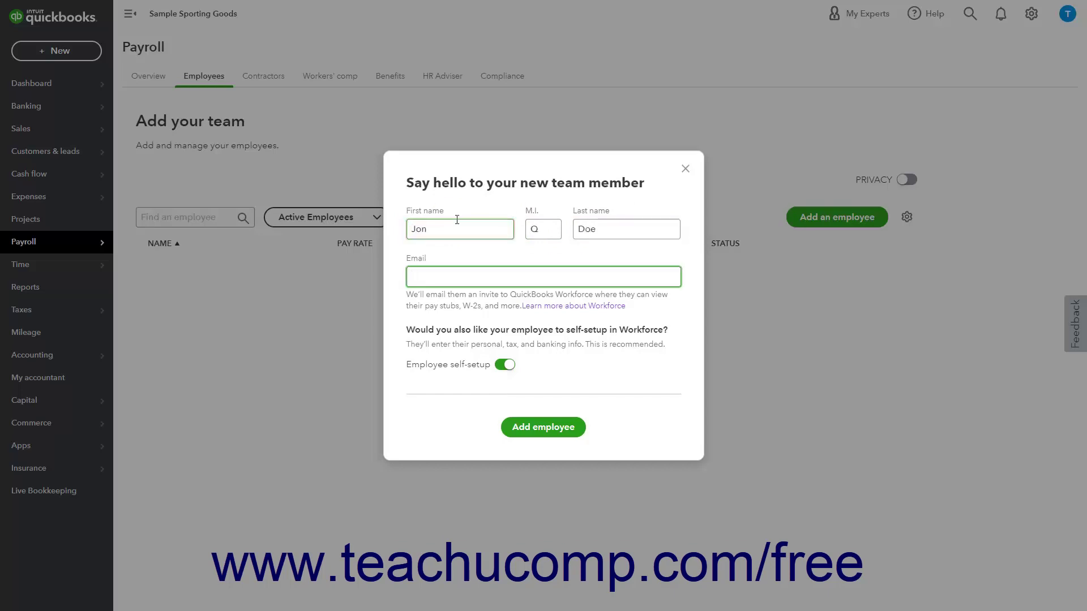
{"action": "left_click", "coordinate": [437, 276]}
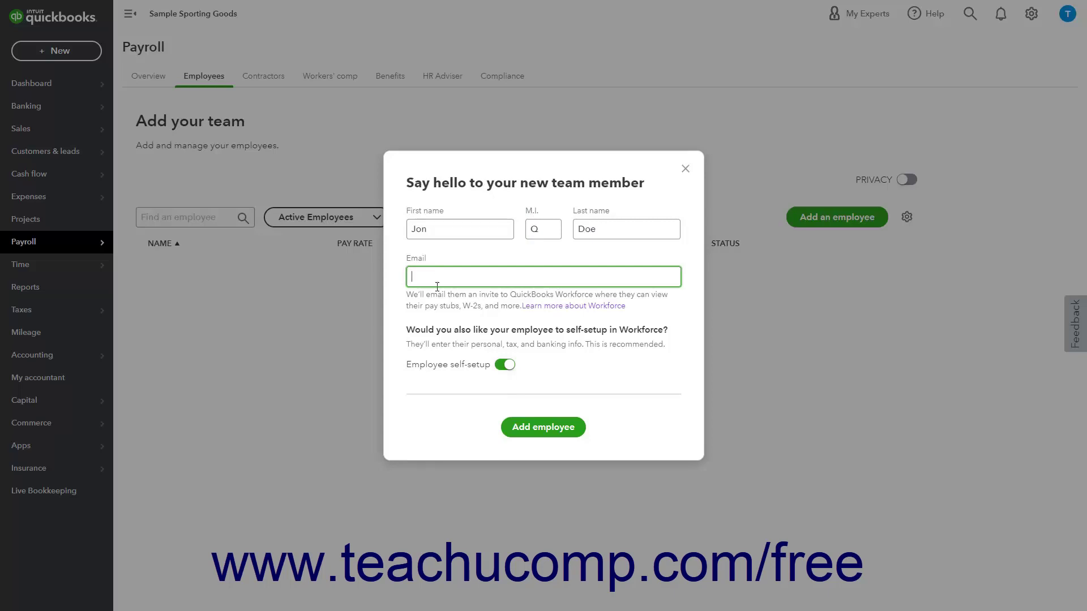
{"action": "left_click", "coordinate": [498, 369]}
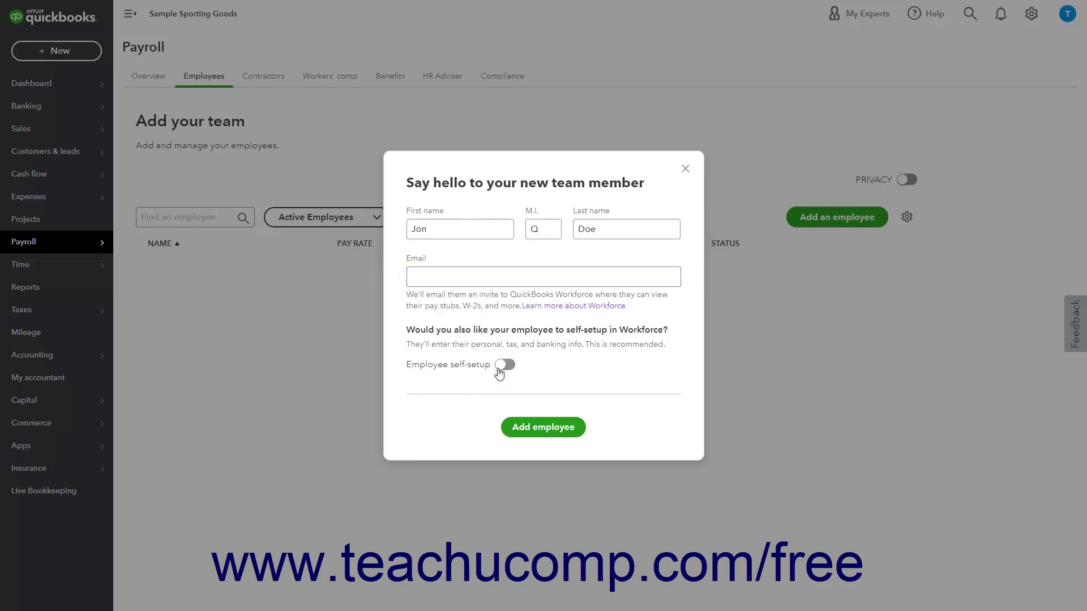
{"action": "left_click", "coordinate": [542, 433]}
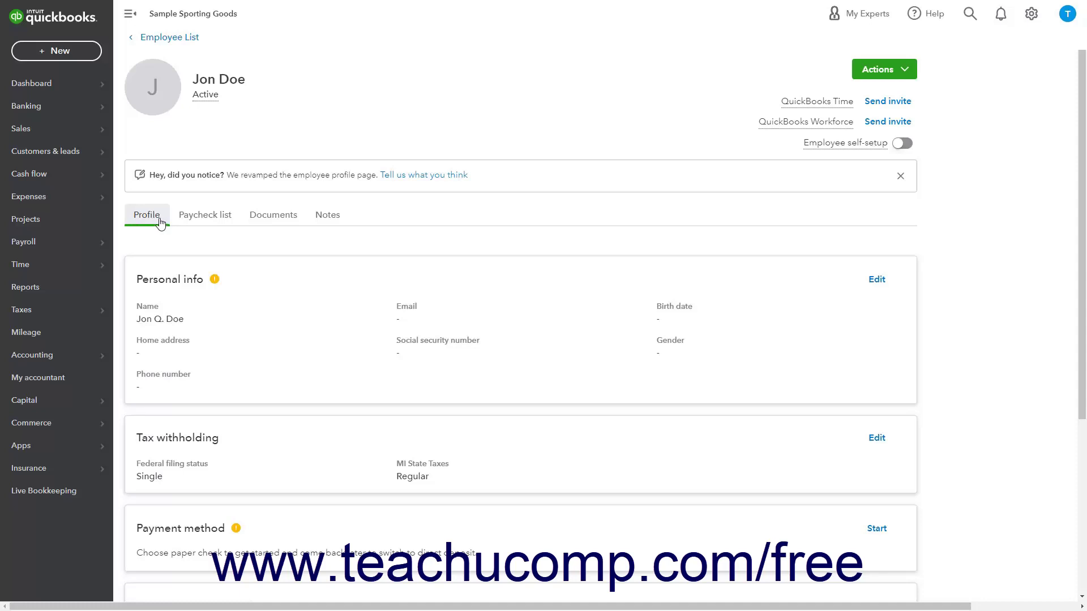
Edit the Personal info section on the new employee's profile.
{"action": "left_click", "coordinate": [866, 280]}
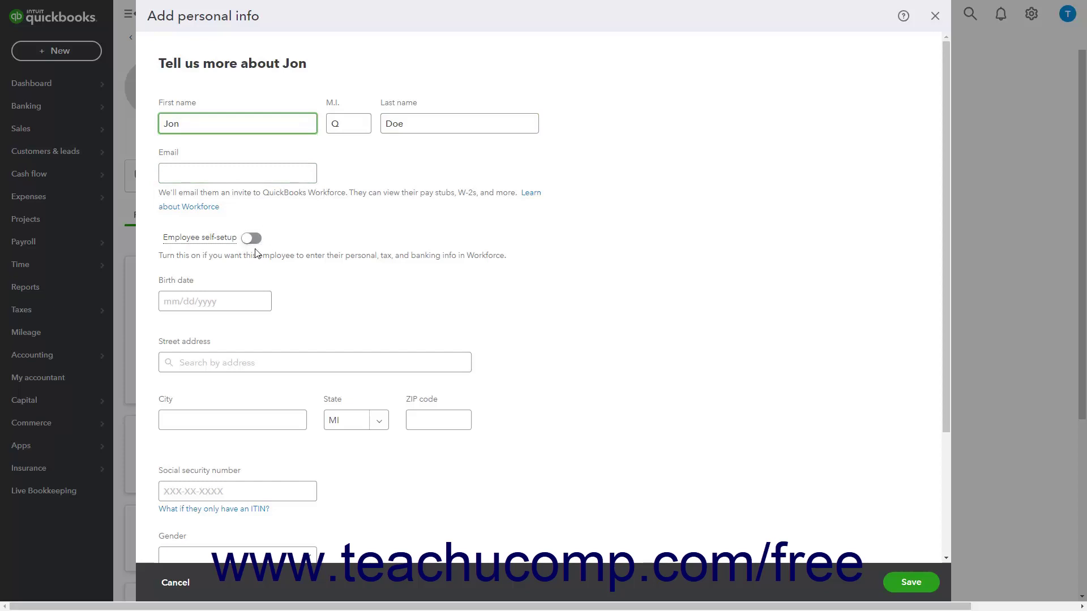
Enter the employee's birth date and home address, picking the matching address suggestion.
{"action": "left_click", "coordinate": [225, 303]}
{"action": "type", "text": "01/15/2001"}
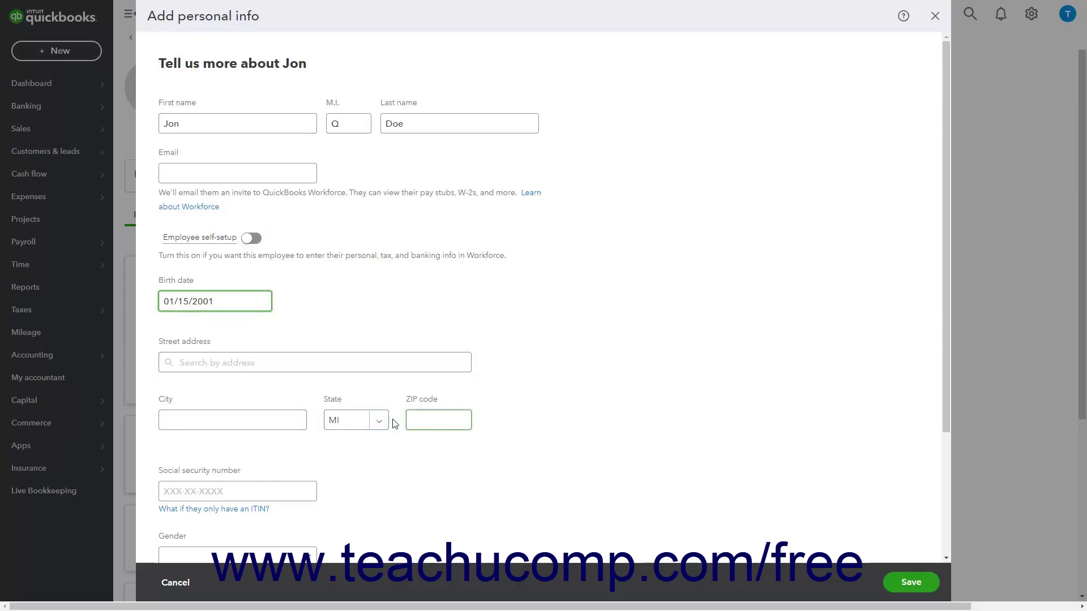
{"action": "left_click", "coordinate": [219, 367]}
{"action": "type", "text": "16"}
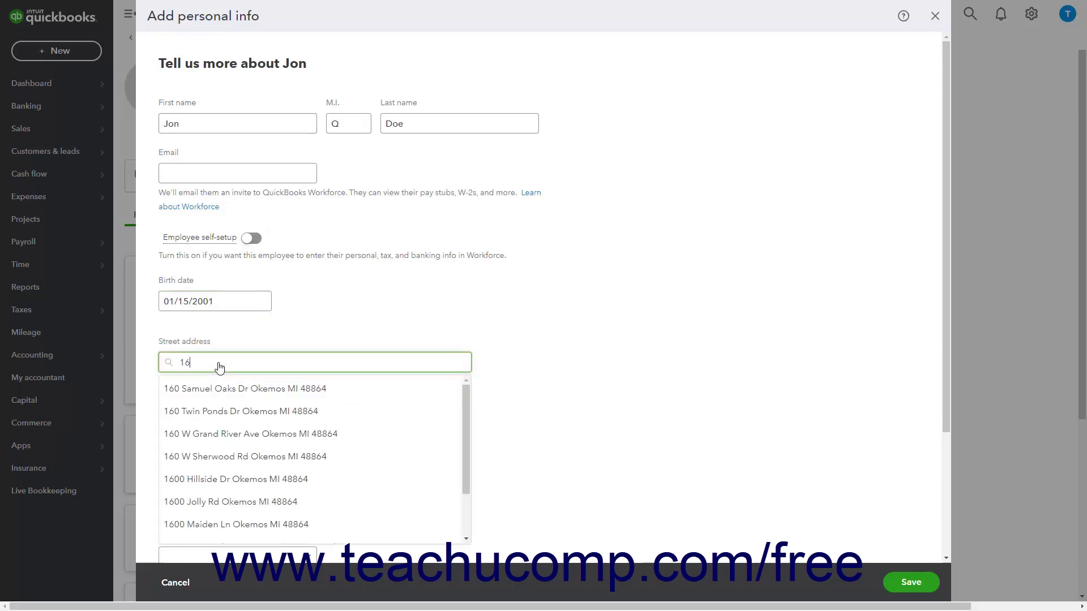
{"action": "type", "text": "90 Watertower"}
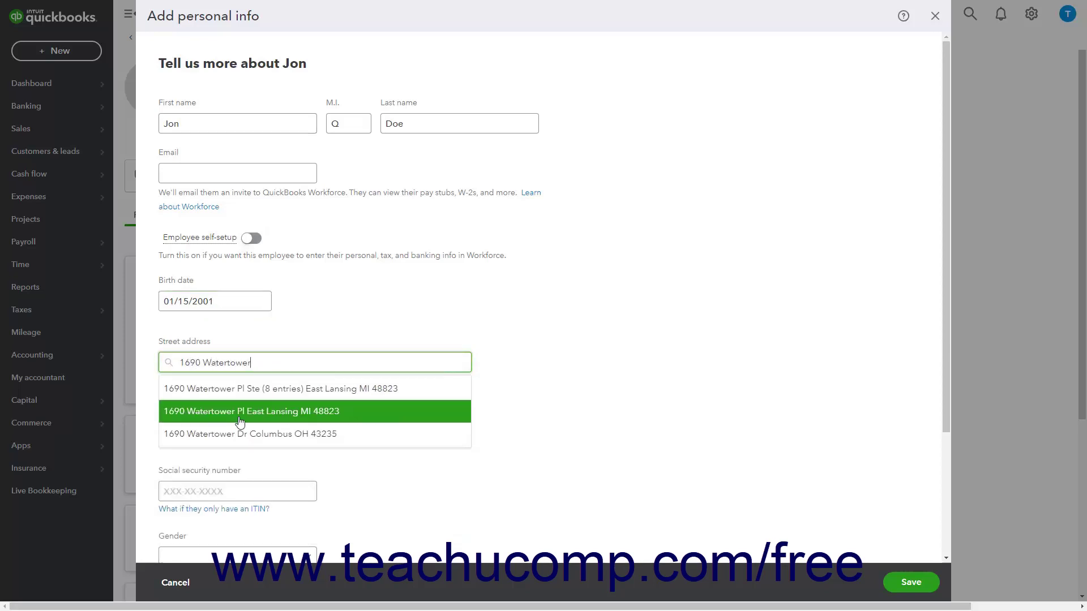
{"action": "left_click", "coordinate": [235, 413]}
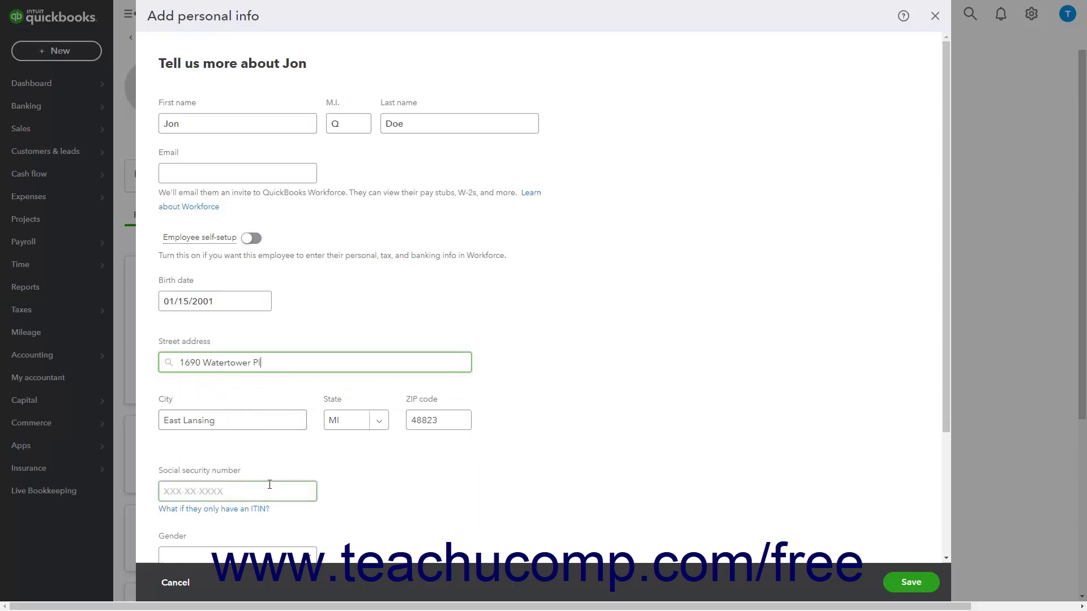
Add the employee's Social Security number, pass the phone fields, and save the personal info.
{"action": "left_click", "coordinate": [269, 485]}
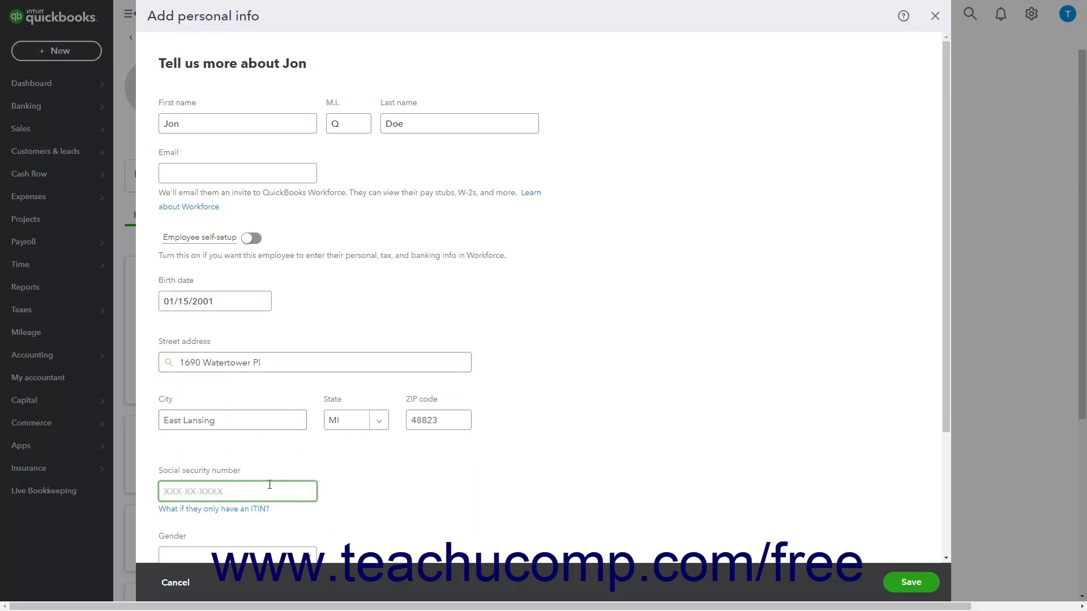
{"action": "type", "text": "1000"}
{"action": "key", "text": "Tab"}
{"action": "key", "text": "Tab"}
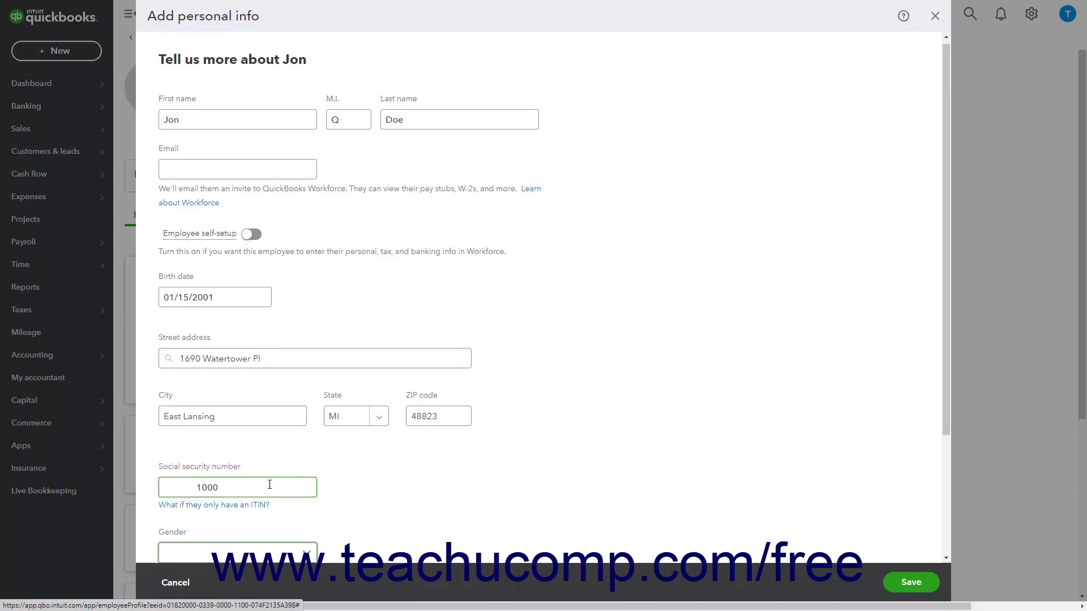
{"action": "scroll", "coordinate": [392, 435], "scroll_direction": "down", "scroll_amount": 3}
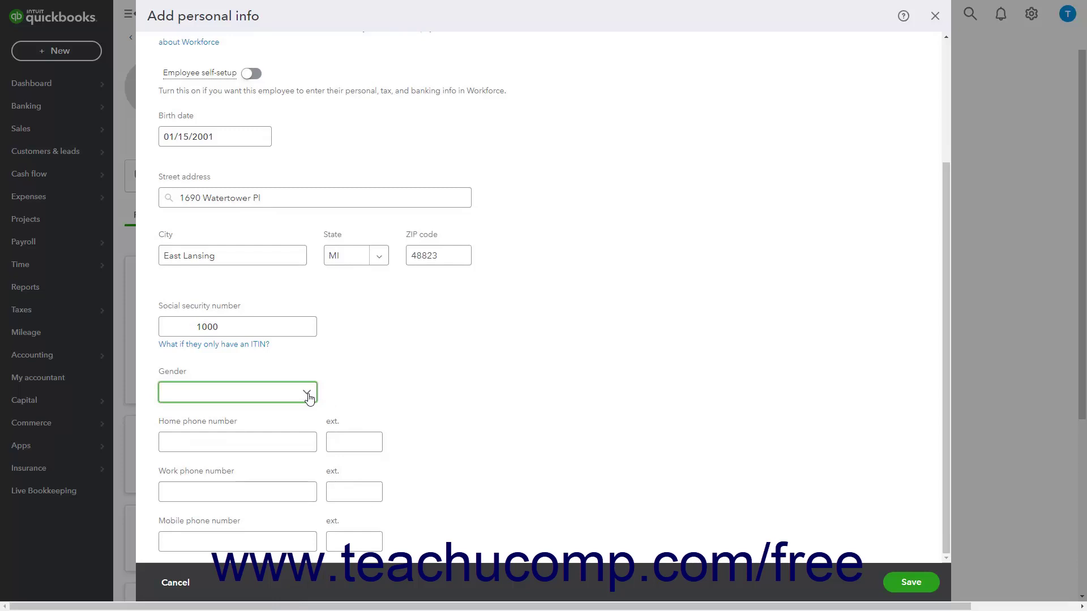
{"action": "left_click", "coordinate": [286, 441]}
{"action": "left_click", "coordinate": [203, 490]}
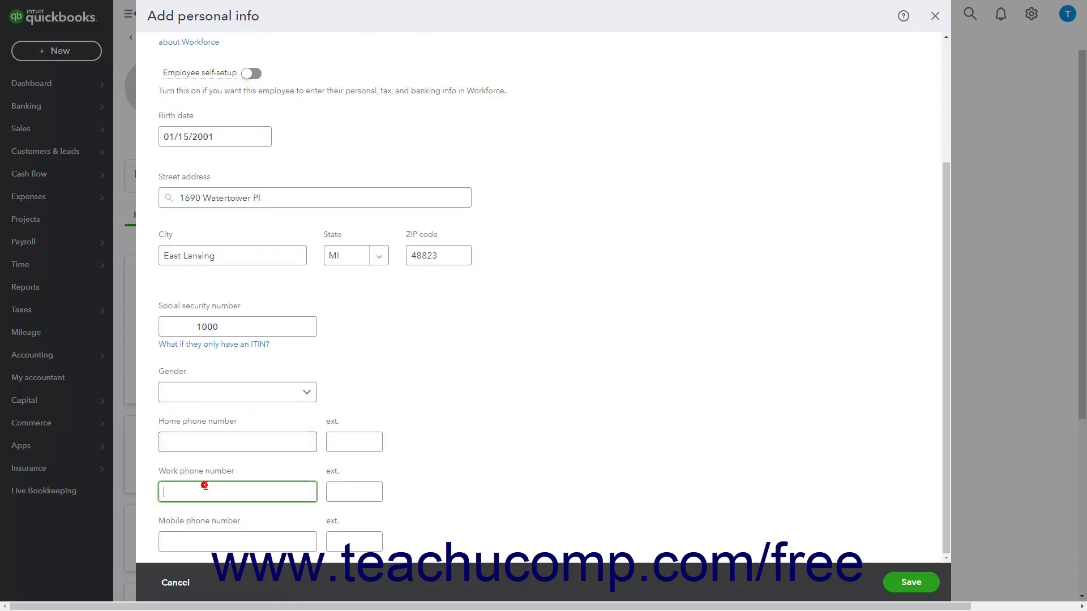
{"action": "left_click", "coordinate": [201, 541]}
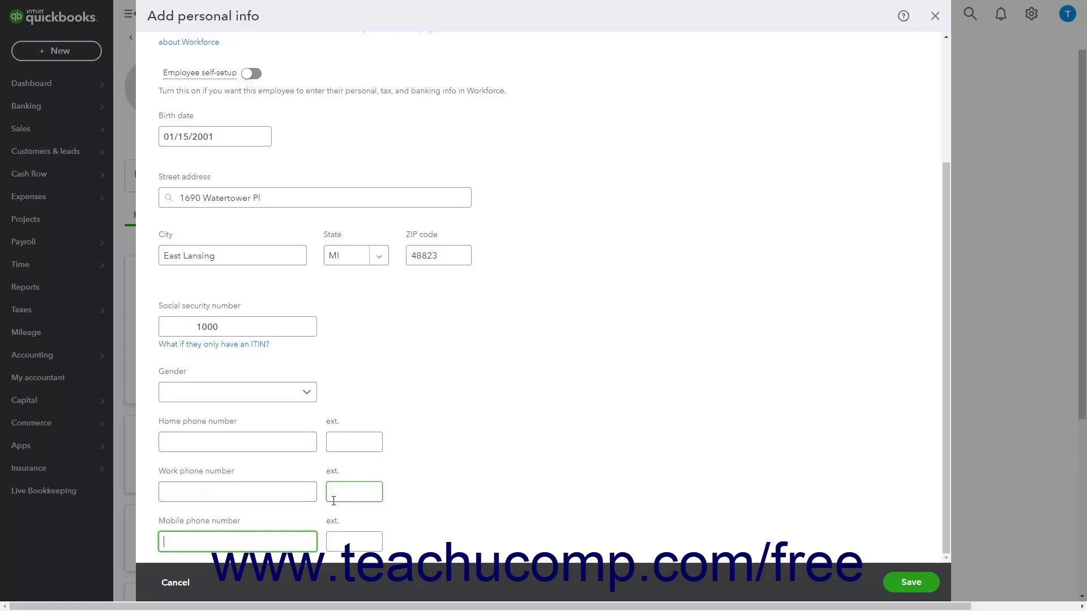
{"action": "left_click", "coordinate": [904, 583]}
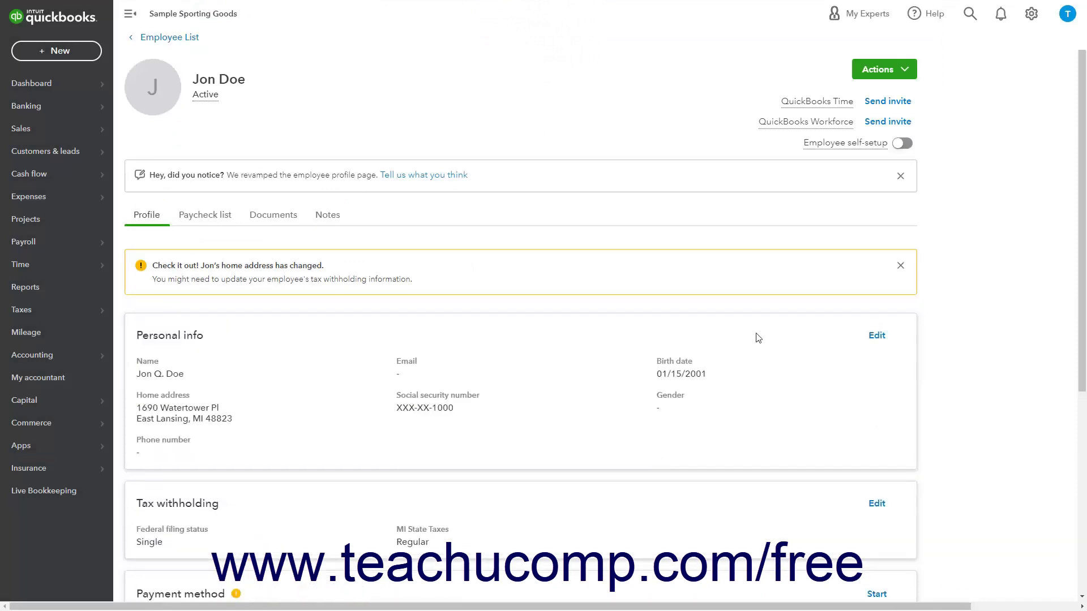
Scroll the profile to review Tax withholding, Payment method and Employment details sections.
{"action": "scroll", "coordinate": [758, 338], "scroll_direction": "down", "scroll_amount": 3}
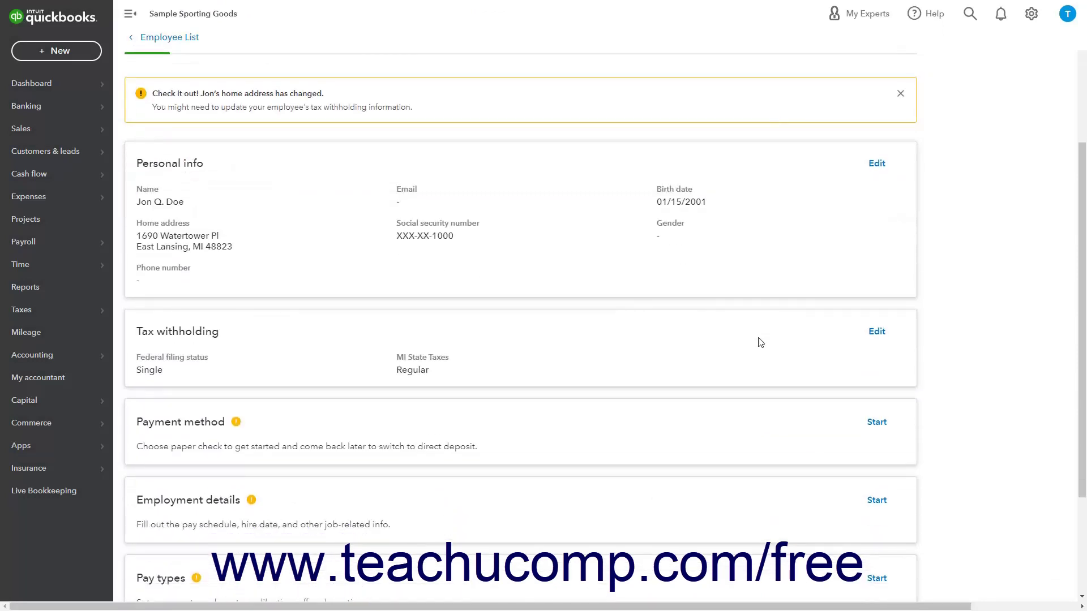
Save withholding as 2020-or-later W-4, Single or Married Filing Separately, Regular state, East Lansing local tax.
{"action": "left_click", "coordinate": [879, 334]}
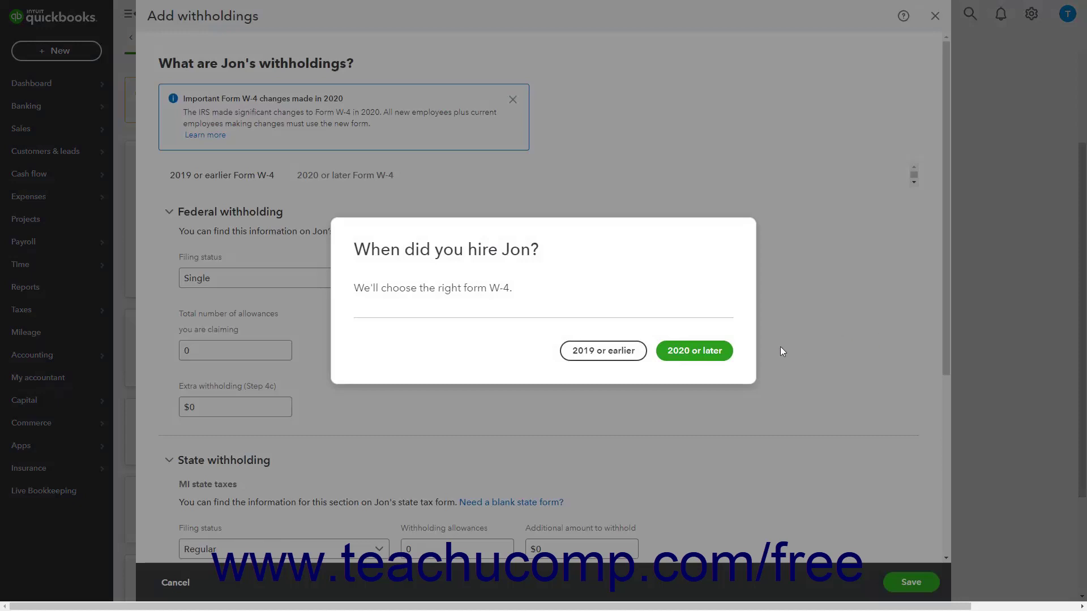
{"action": "left_click", "coordinate": [709, 351]}
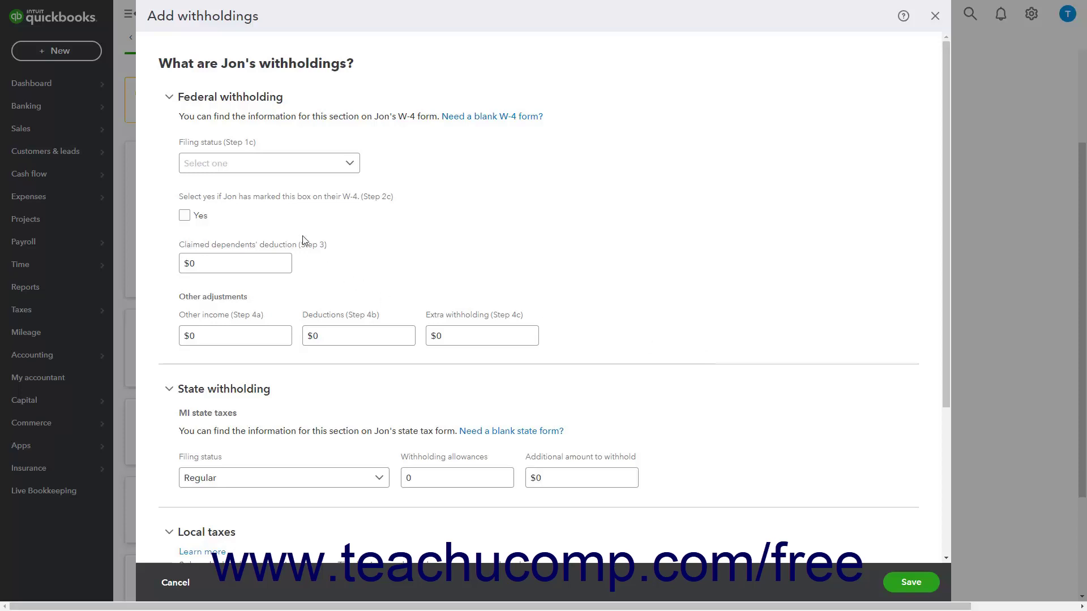
{"action": "left_click", "coordinate": [348, 165]}
{"action": "left_click", "coordinate": [338, 187]}
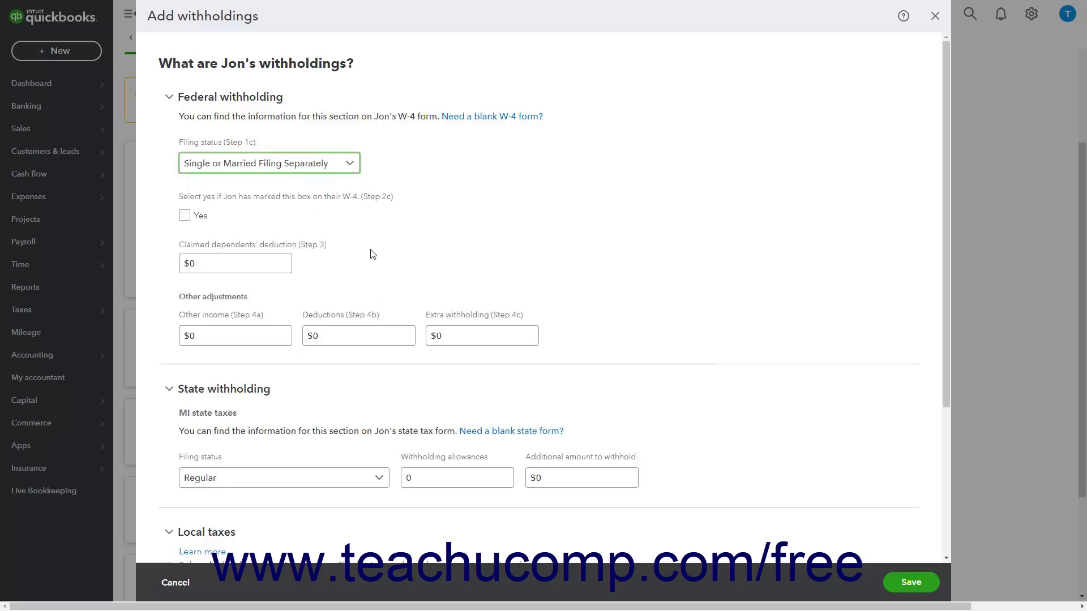
{"action": "scroll", "coordinate": [371, 261], "scroll_direction": "down", "scroll_amount": 4}
{"action": "left_click", "coordinate": [374, 265]}
{"action": "left_click", "coordinate": [364, 287]}
{"action": "left_click", "coordinate": [184, 378]}
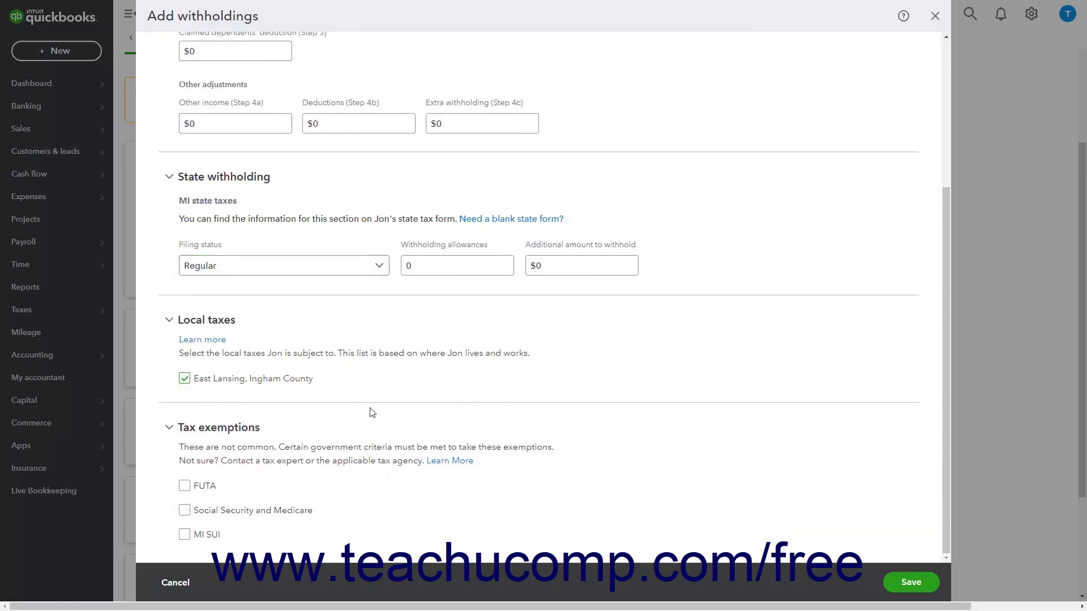
{"action": "left_click", "coordinate": [899, 586]}
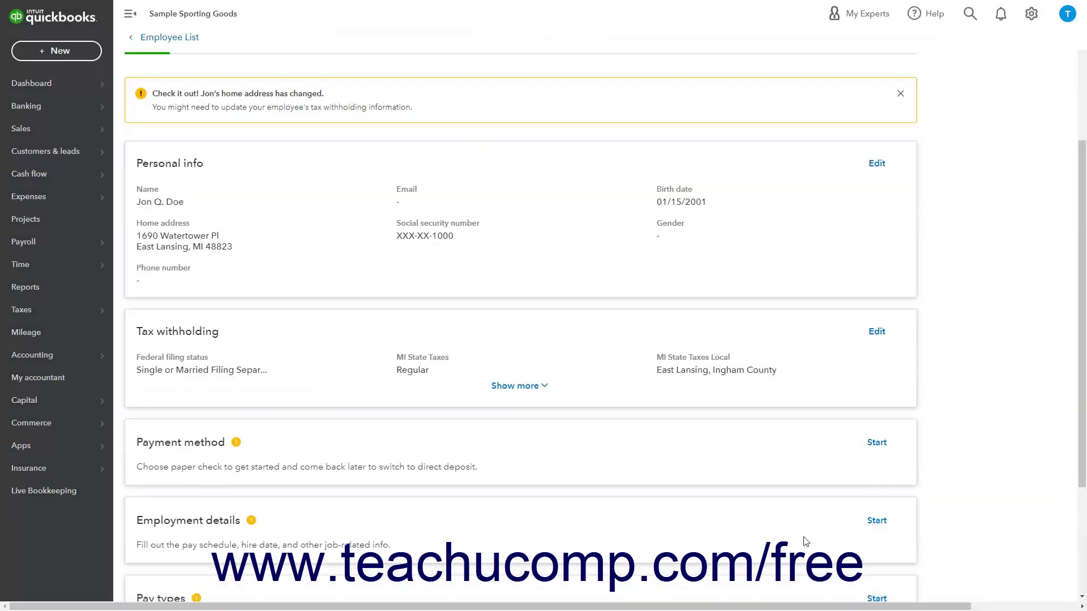
Preview Direct deposit fields, then save Paper check as the employee's payment method.
{"action": "left_click", "coordinate": [873, 445]}
{"action": "left_click", "coordinate": [338, 116]}
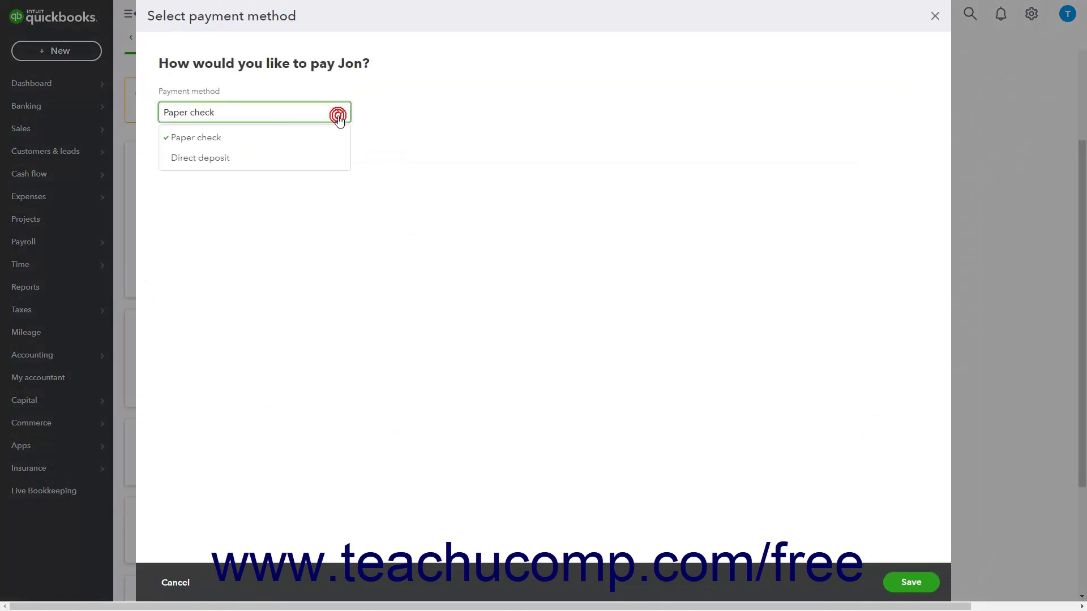
{"action": "left_click", "coordinate": [331, 139]}
{"action": "left_click", "coordinate": [338, 113]}
{"action": "left_click", "coordinate": [326, 159]}
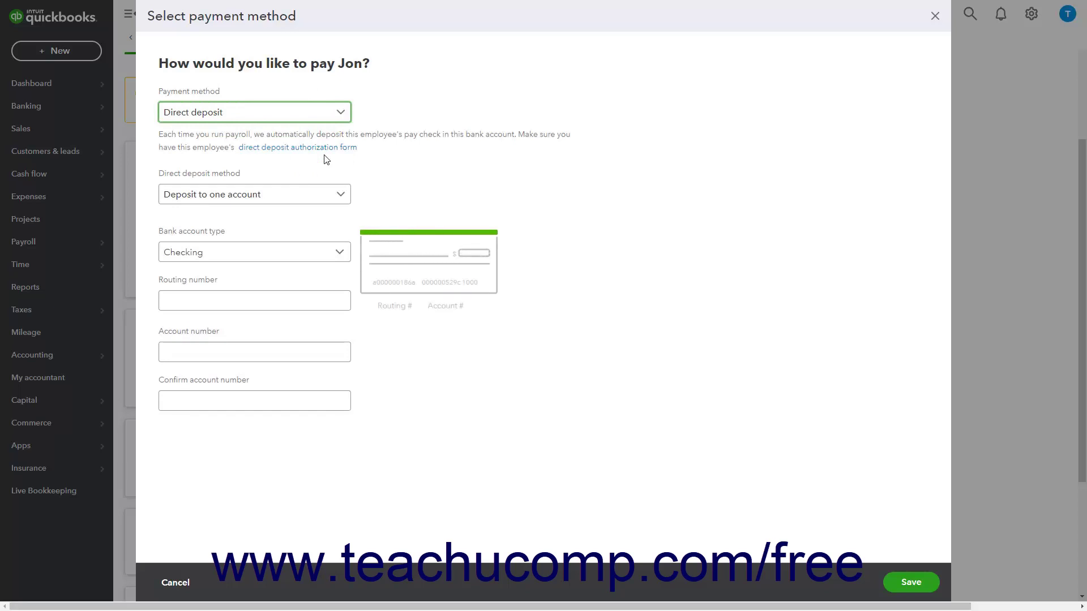
{"action": "left_click", "coordinate": [338, 113]}
{"action": "left_click", "coordinate": [321, 135]}
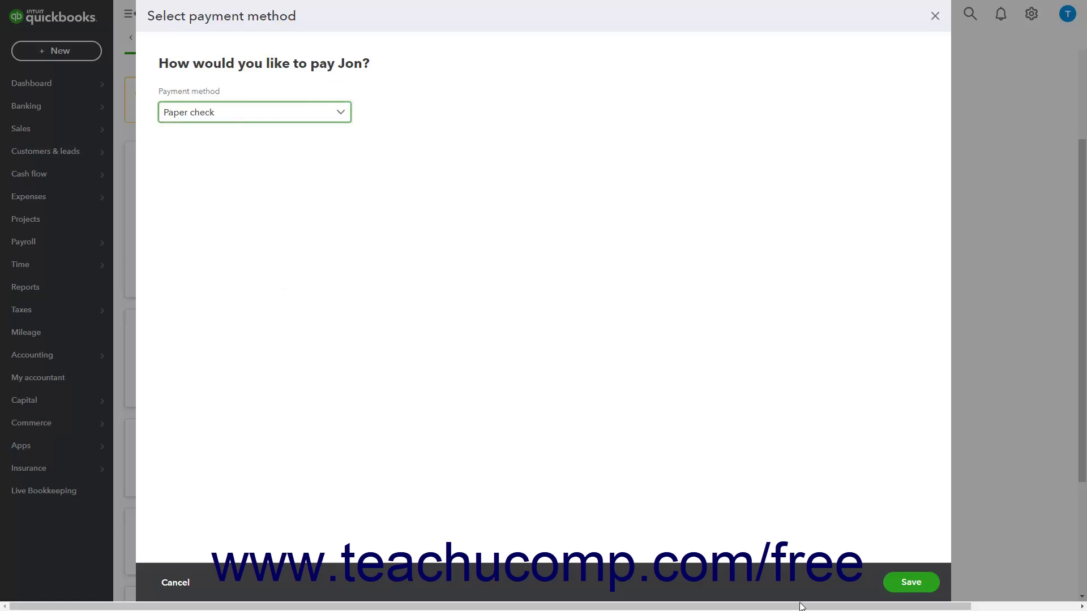
{"action": "left_click", "coordinate": [898, 587]}
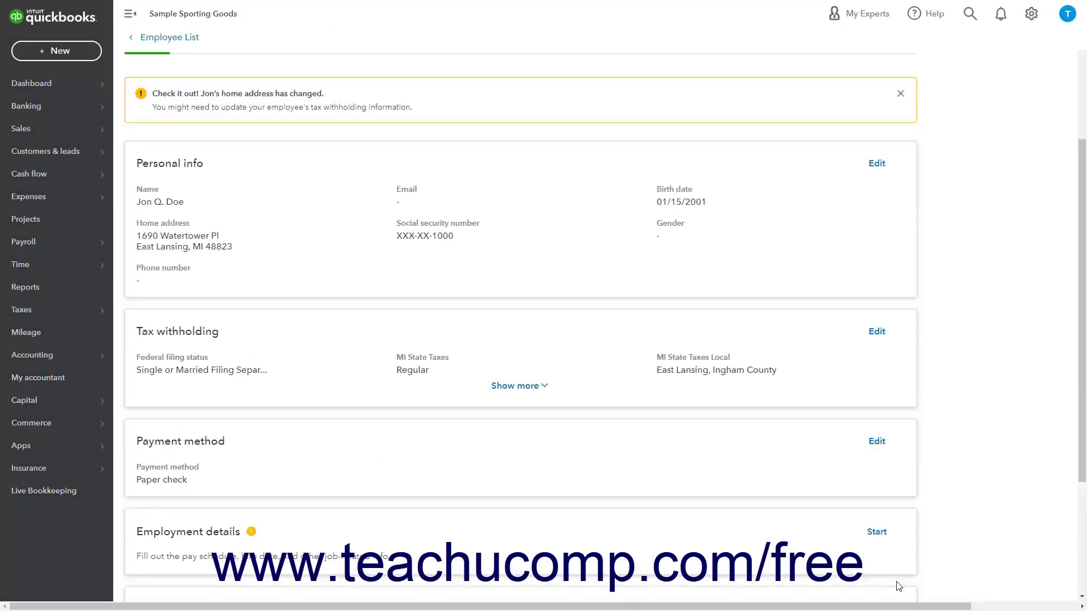
Start employment details with Active status and hire date 10/31/2022.
{"action": "scroll", "coordinate": [898, 587], "scroll_direction": "down", "scroll_amount": 3}
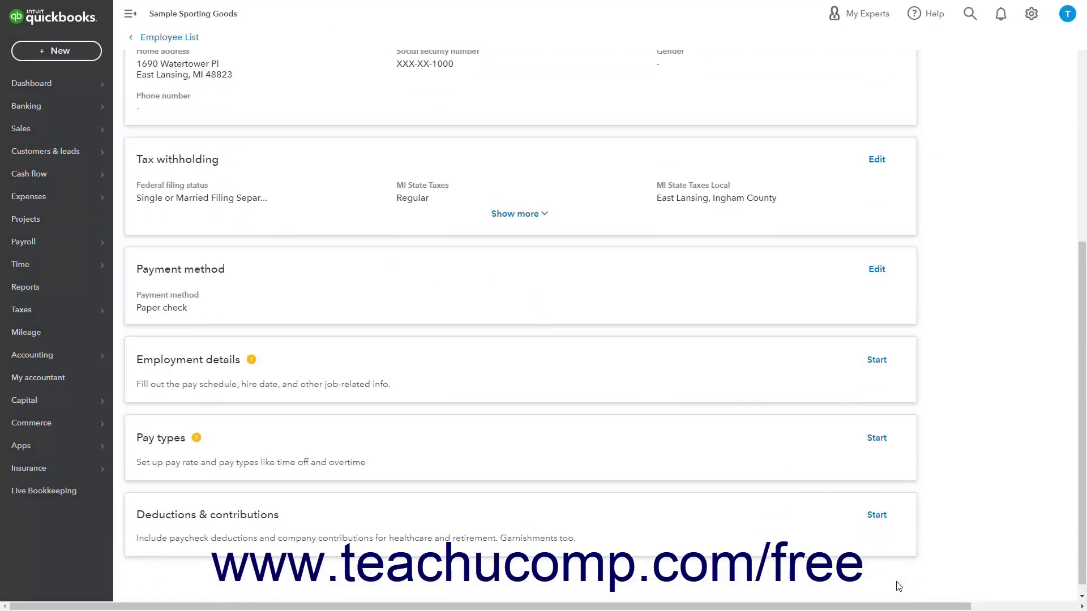
{"action": "left_click", "coordinate": [879, 373]}
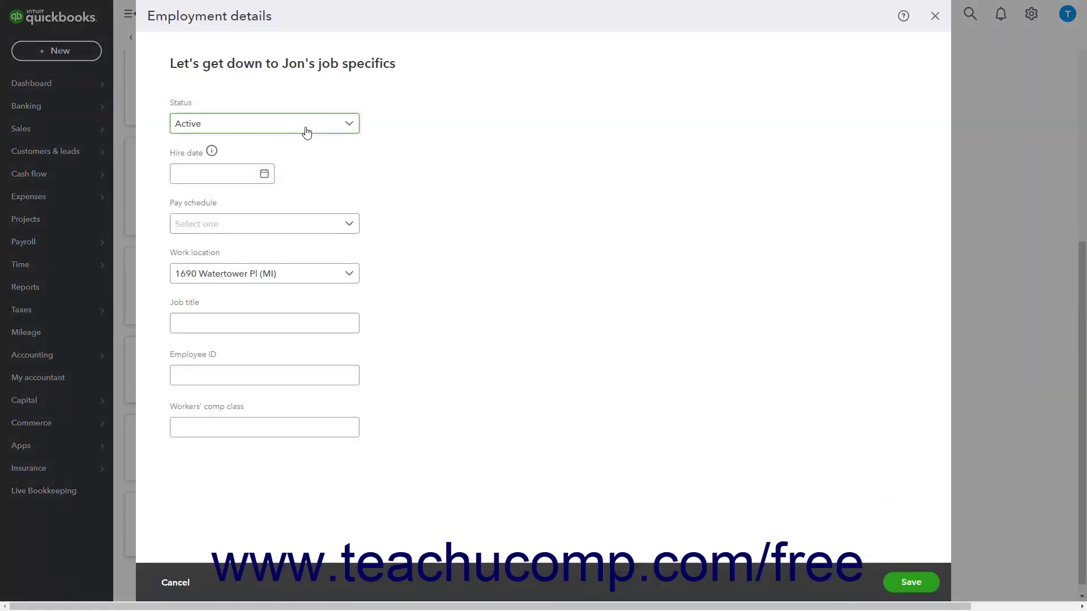
{"action": "left_click", "coordinate": [354, 129]}
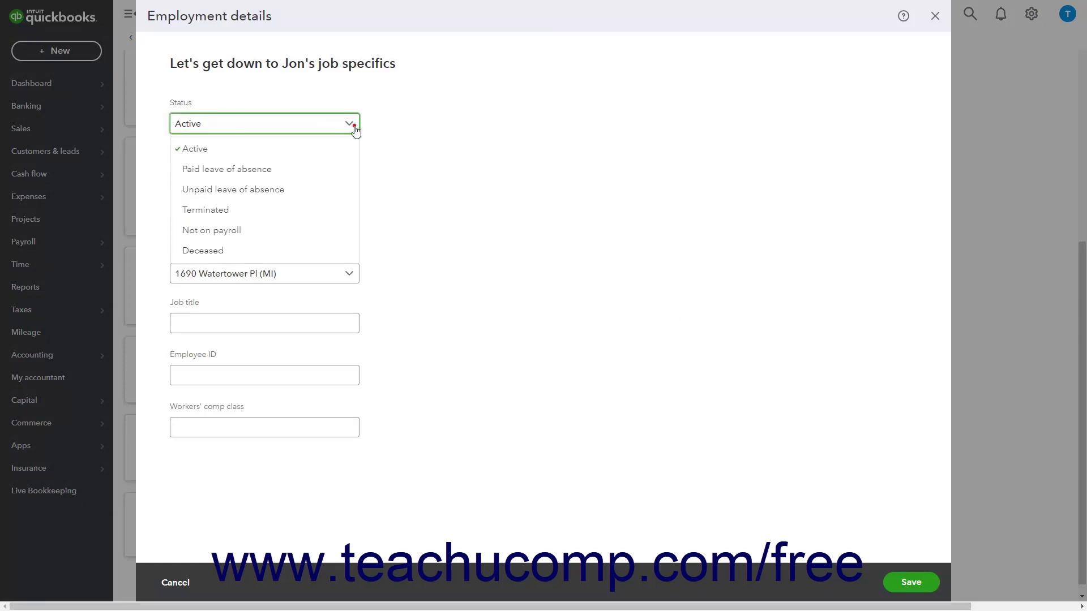
{"action": "left_click", "coordinate": [355, 129]}
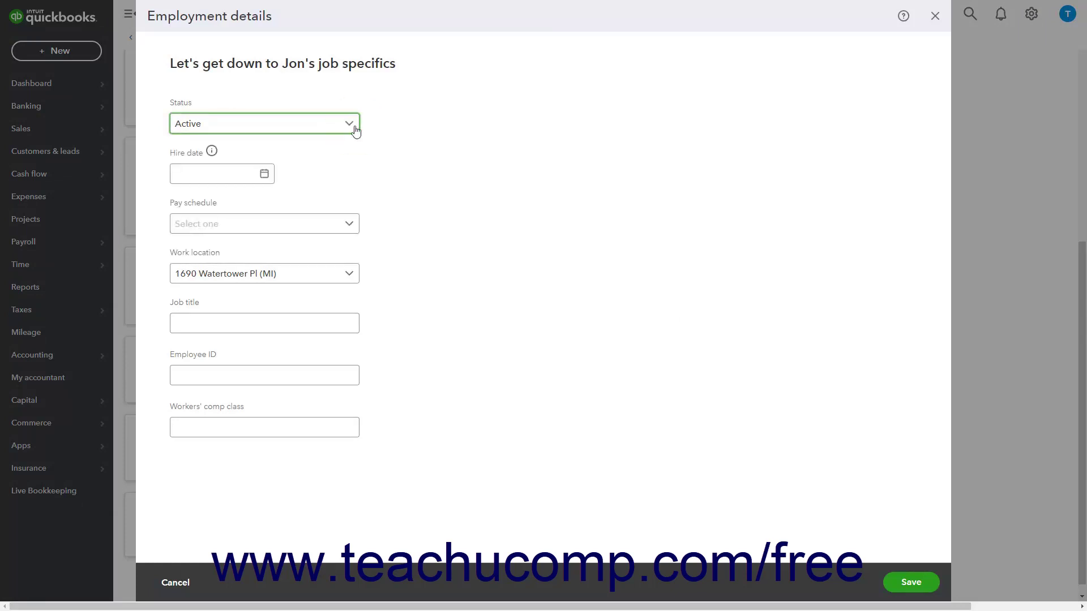
{"action": "left_click", "coordinate": [262, 174]}
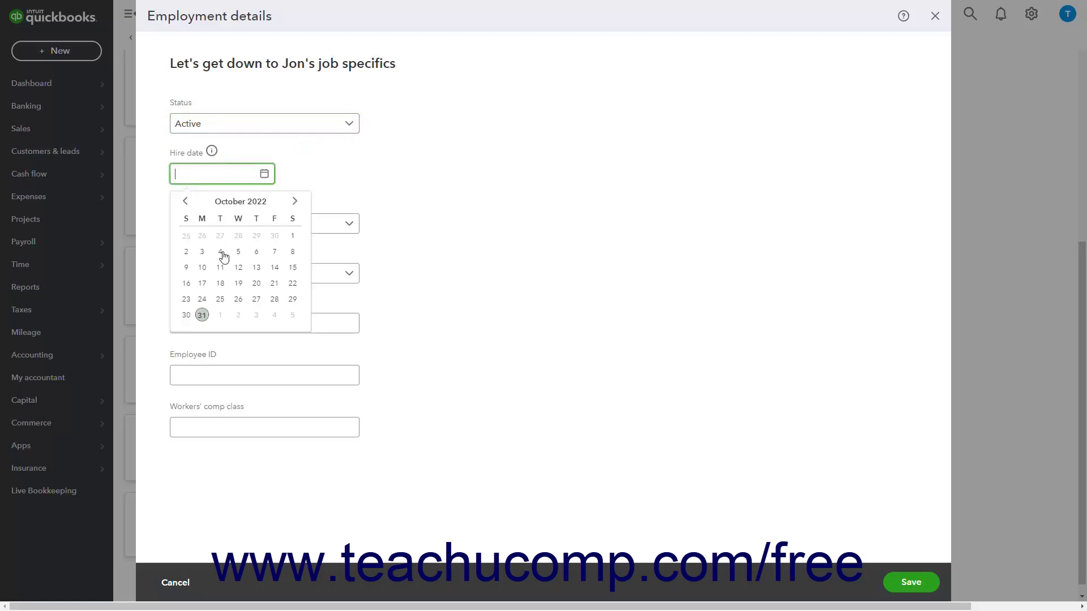
{"action": "left_click", "coordinate": [202, 314]}
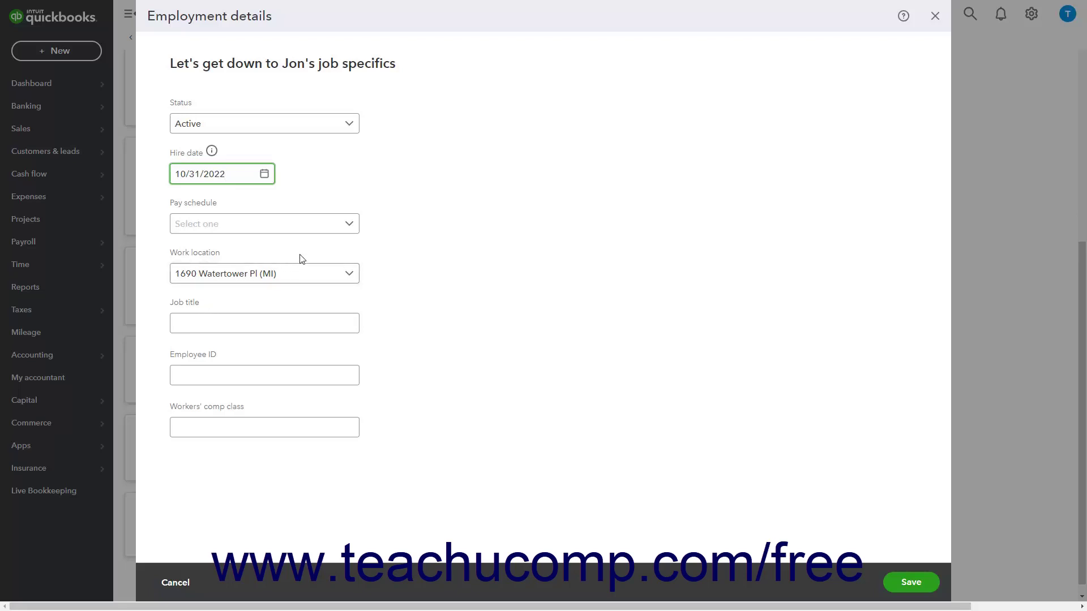
{"action": "left_click", "coordinate": [353, 222]}
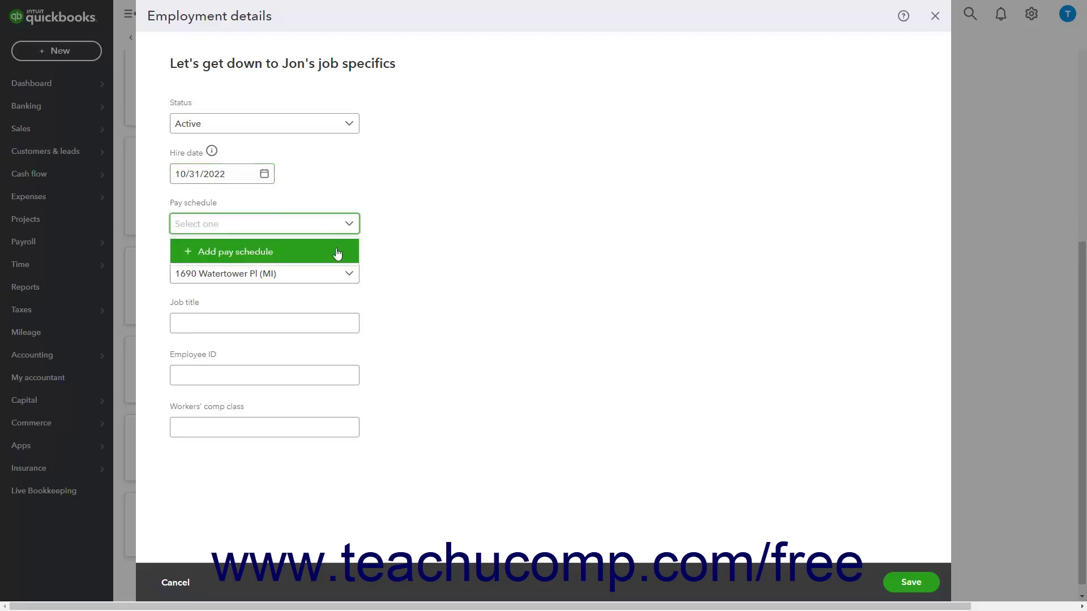
Create the every-other-week Every other Friday pay schedule: period ending 11/18/2022, next payday 11/25/2022.
{"action": "left_click", "coordinate": [337, 253]}
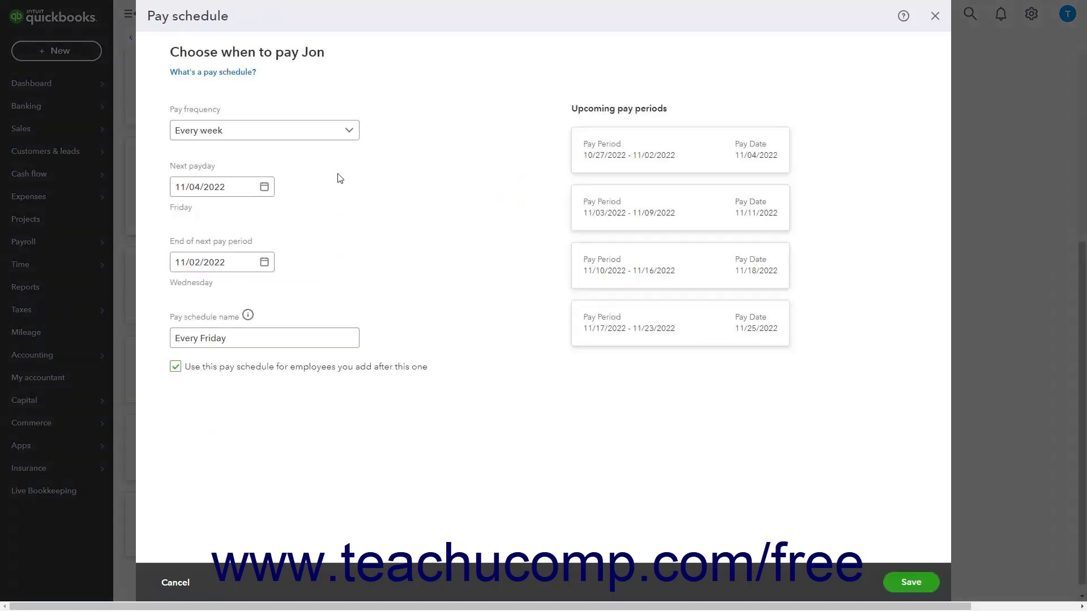
{"action": "left_click", "coordinate": [347, 132]}
{"action": "left_click", "coordinate": [317, 172]}
{"action": "left_click", "coordinate": [265, 262]}
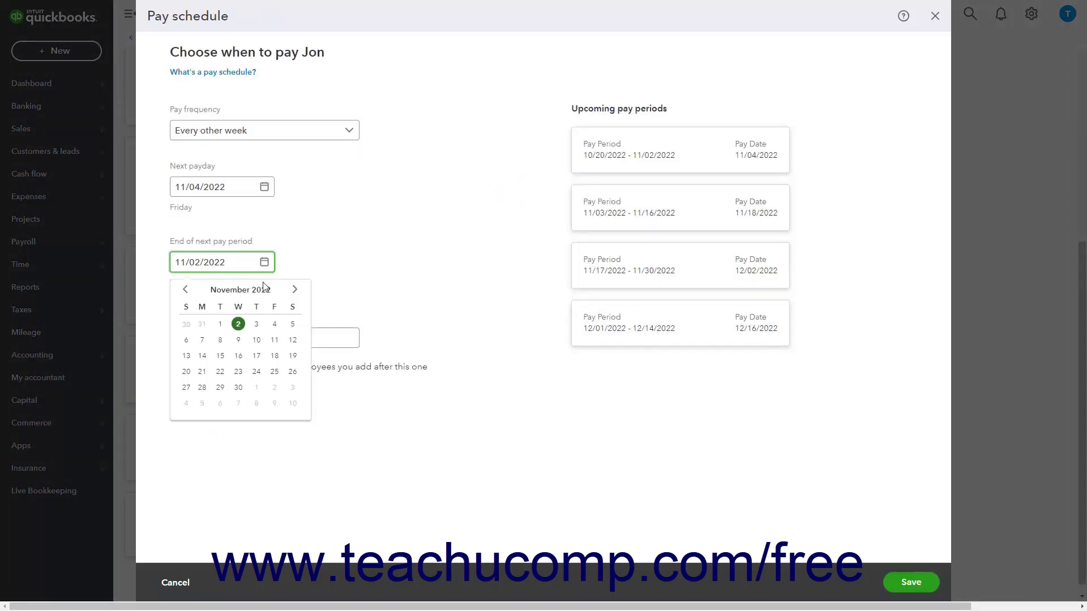
{"action": "left_click", "coordinate": [275, 355]}
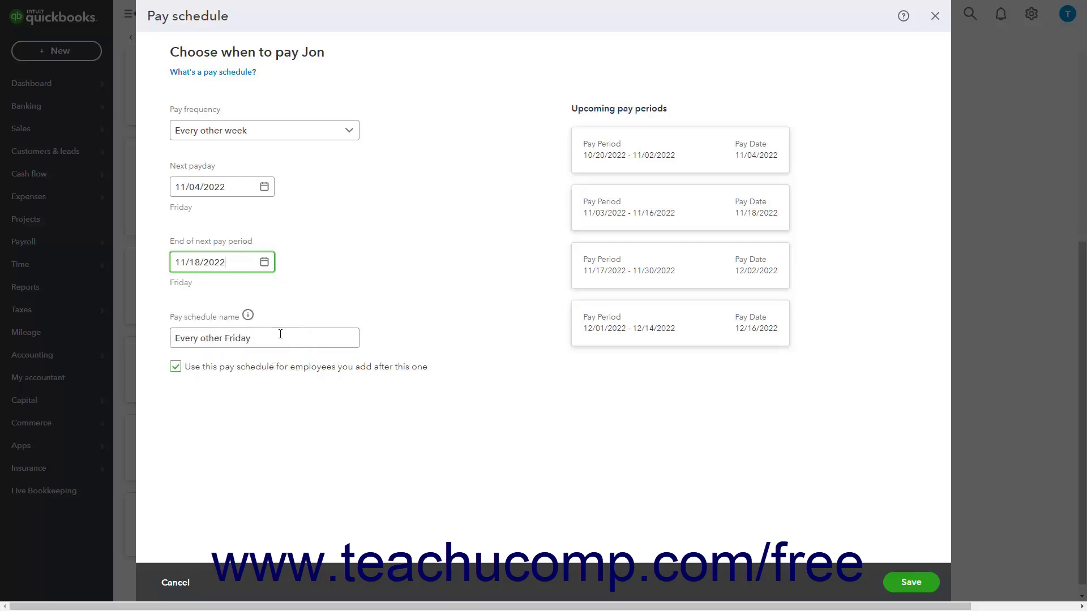
{"action": "left_click", "coordinate": [266, 189]}
{"action": "left_click", "coordinate": [266, 187]}
{"action": "left_click", "coordinate": [277, 291]}
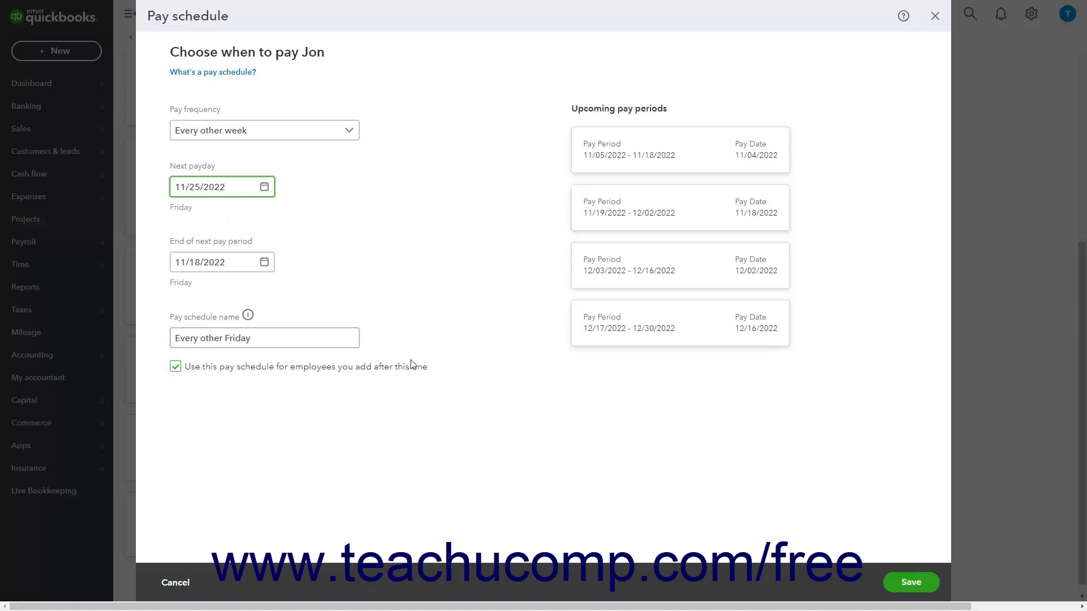
{"action": "left_click", "coordinate": [911, 584]}
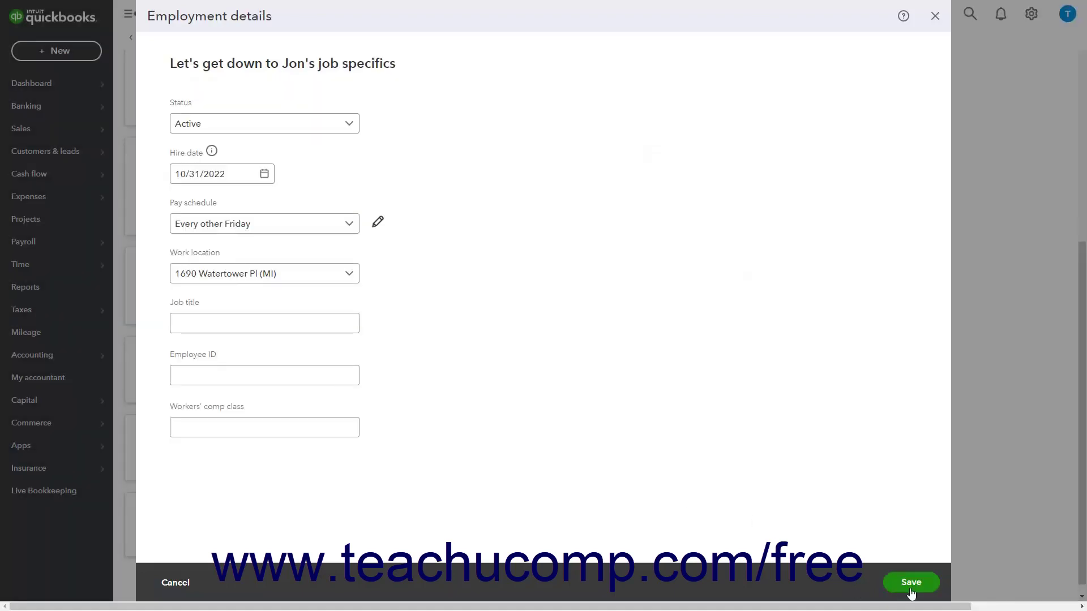
Leave work location, job title, employee ID and workers' comp class as they are and save employment details.
{"action": "left_click", "coordinate": [349, 274]}
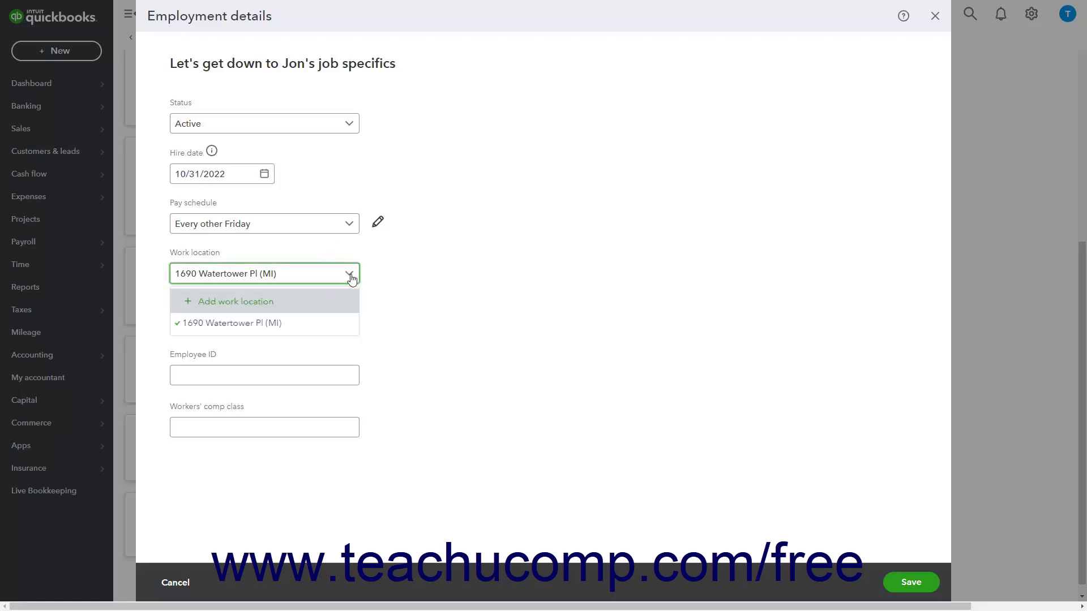
{"action": "left_click", "coordinate": [350, 274]}
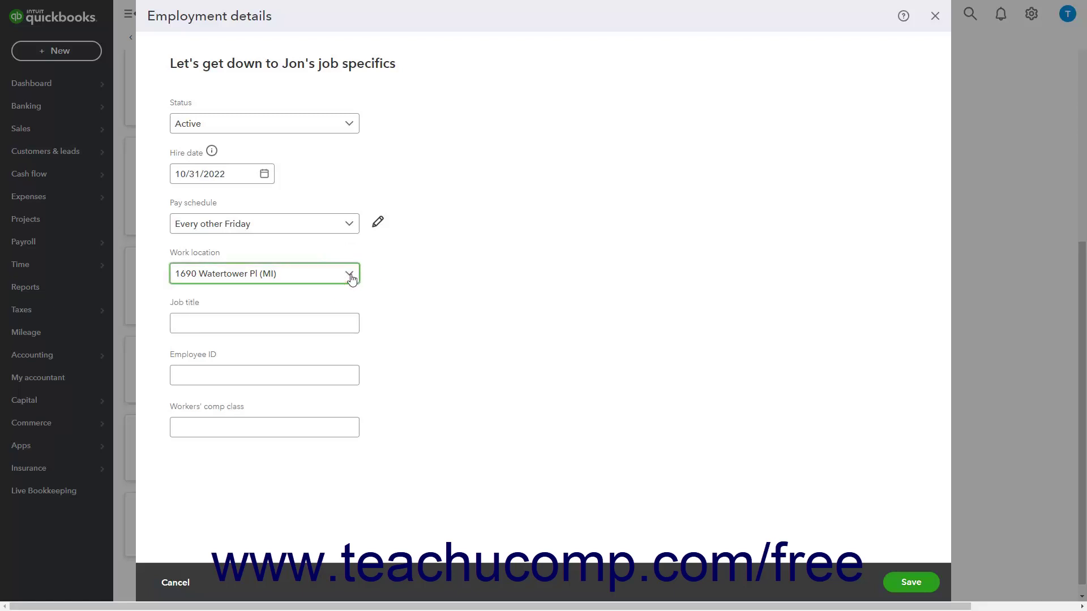
{"action": "left_click", "coordinate": [339, 322]}
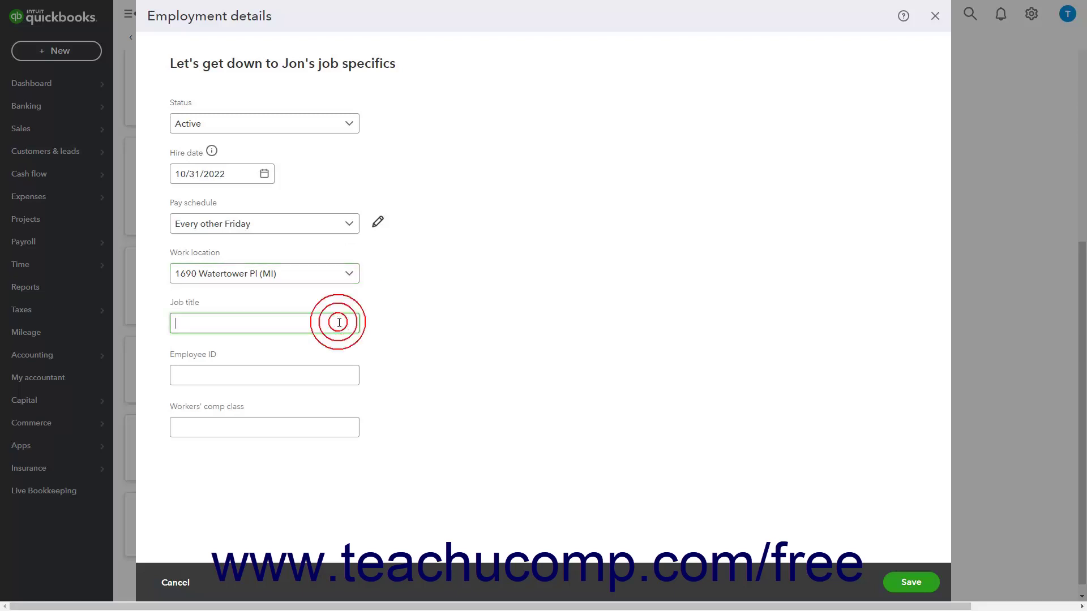
{"action": "left_click", "coordinate": [274, 378]}
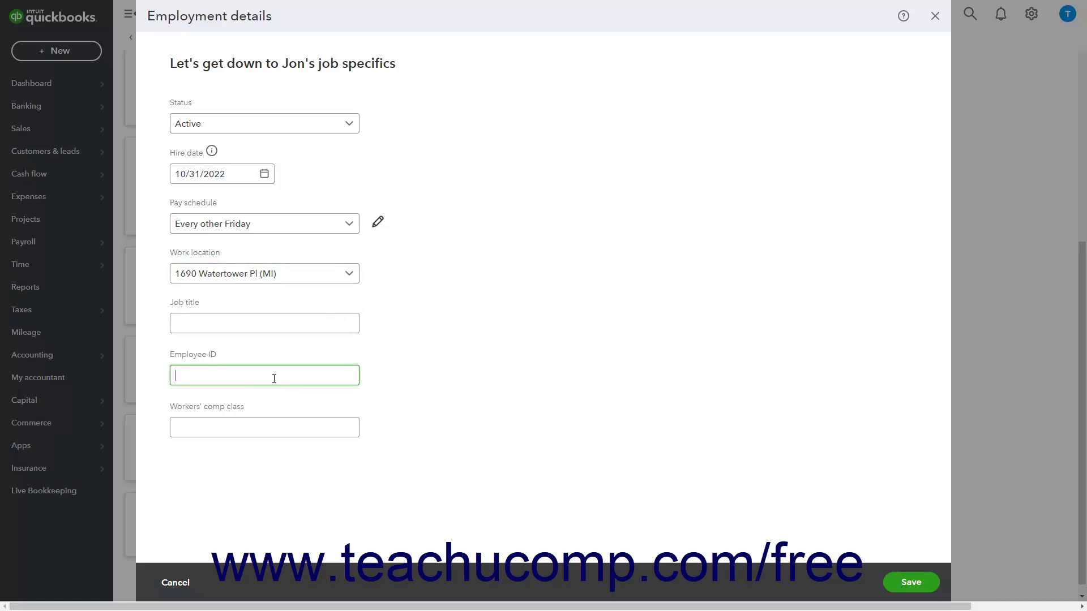
{"action": "left_click", "coordinate": [254, 425]}
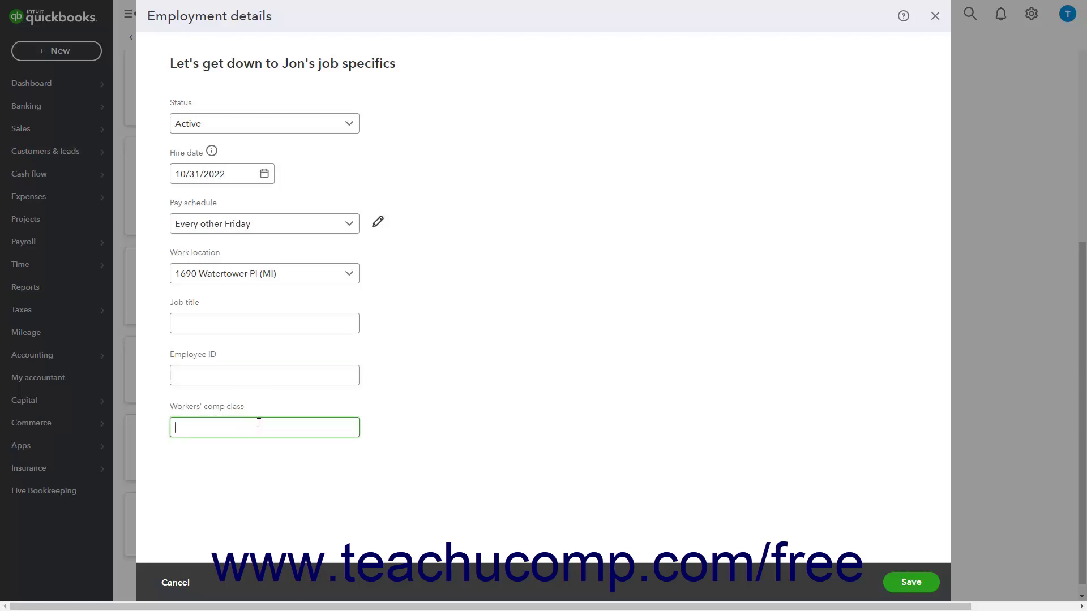
{"action": "left_click", "coordinate": [905, 584]}
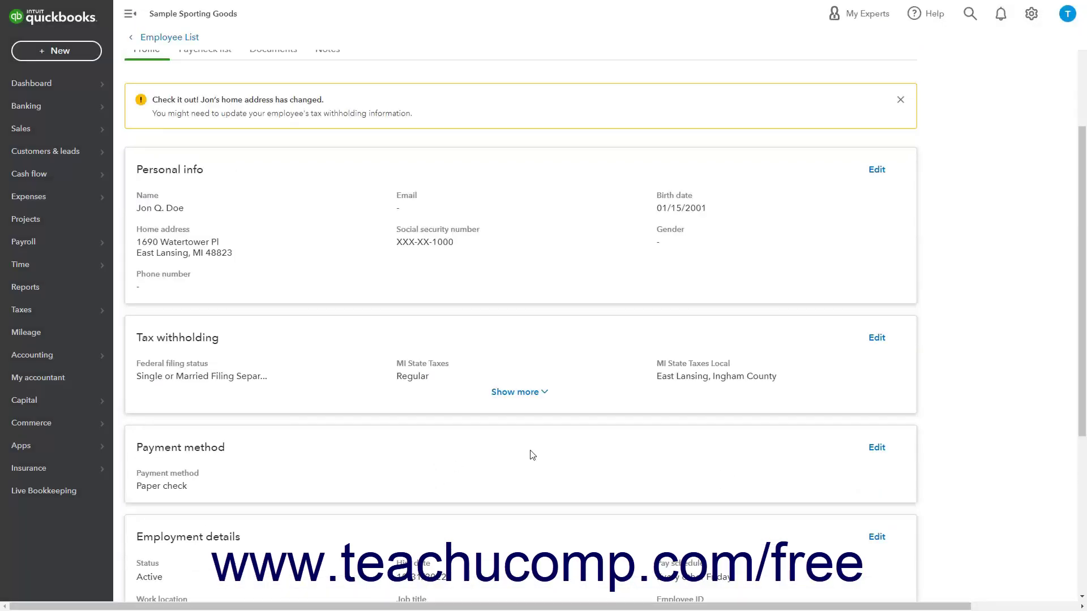
{"action": "scroll", "coordinate": [529, 455], "scroll_direction": "down", "scroll_amount": 3}
{"action": "scroll", "coordinate": [532, 455], "scroll_direction": "down", "scroll_amount": 2}
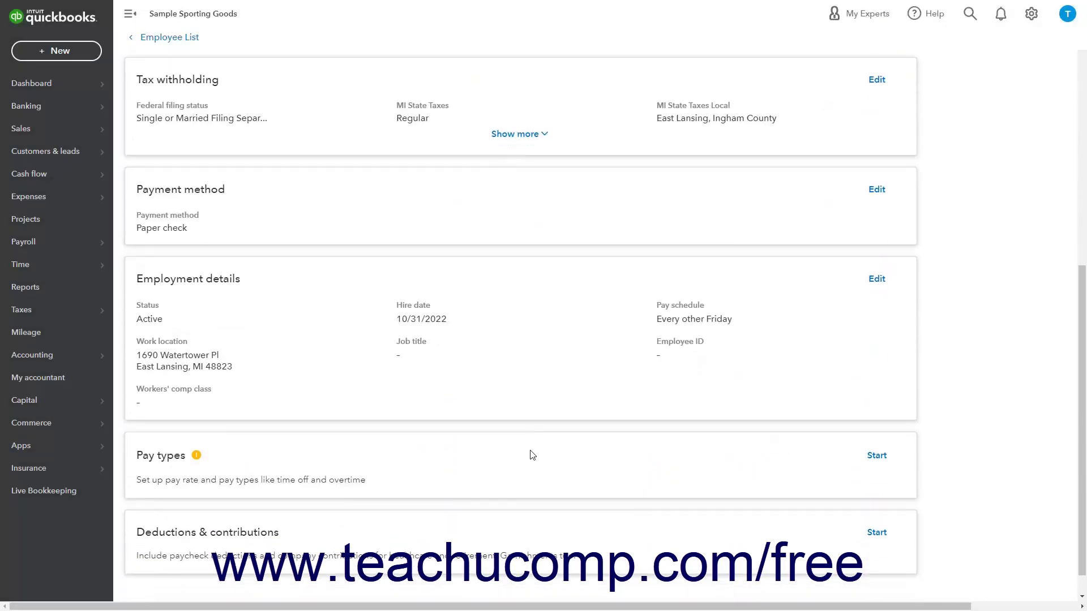
Set the employee's pay type to Hourly at a rate of $20.00 per hour.
{"action": "left_click", "coordinate": [876, 456]}
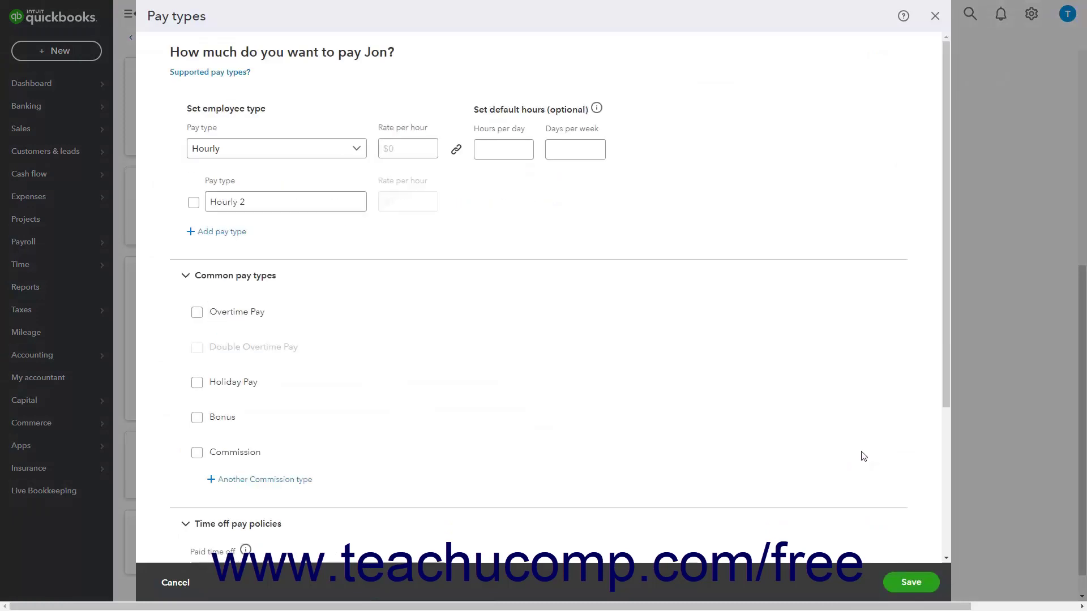
{"action": "left_click", "coordinate": [354, 148]}
{"action": "left_click", "coordinate": [255, 175]}
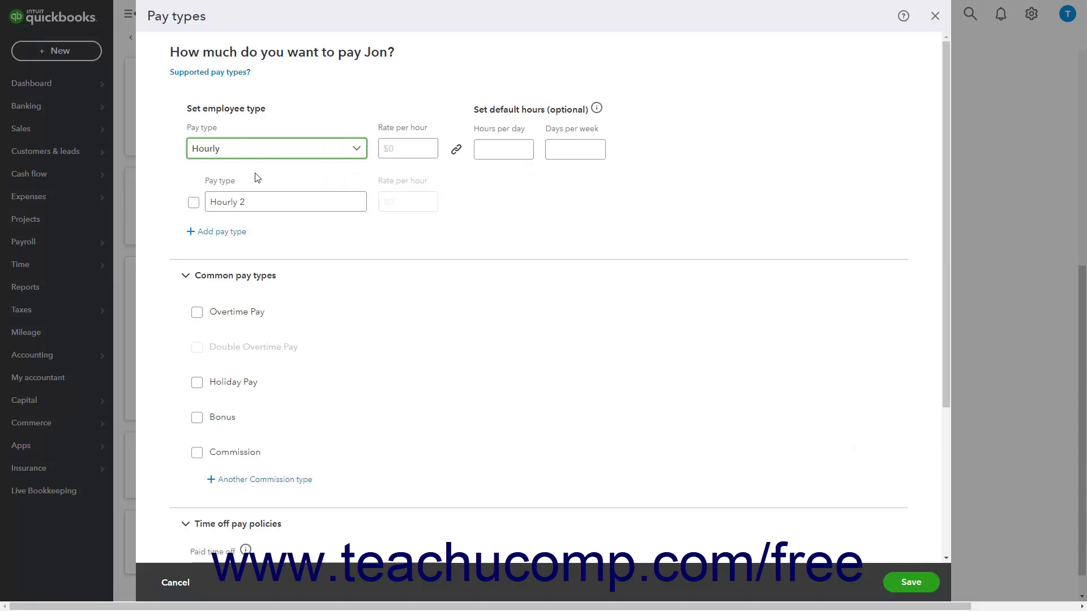
{"action": "left_click", "coordinate": [405, 150]}
{"action": "type", "text": "20"}
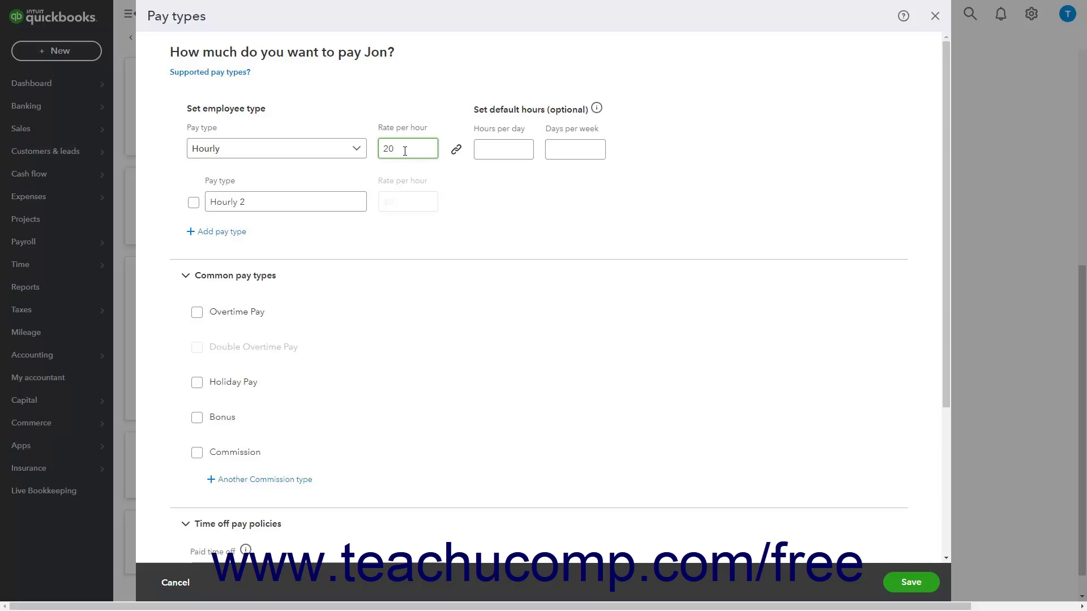
{"action": "left_click", "coordinate": [486, 149]}
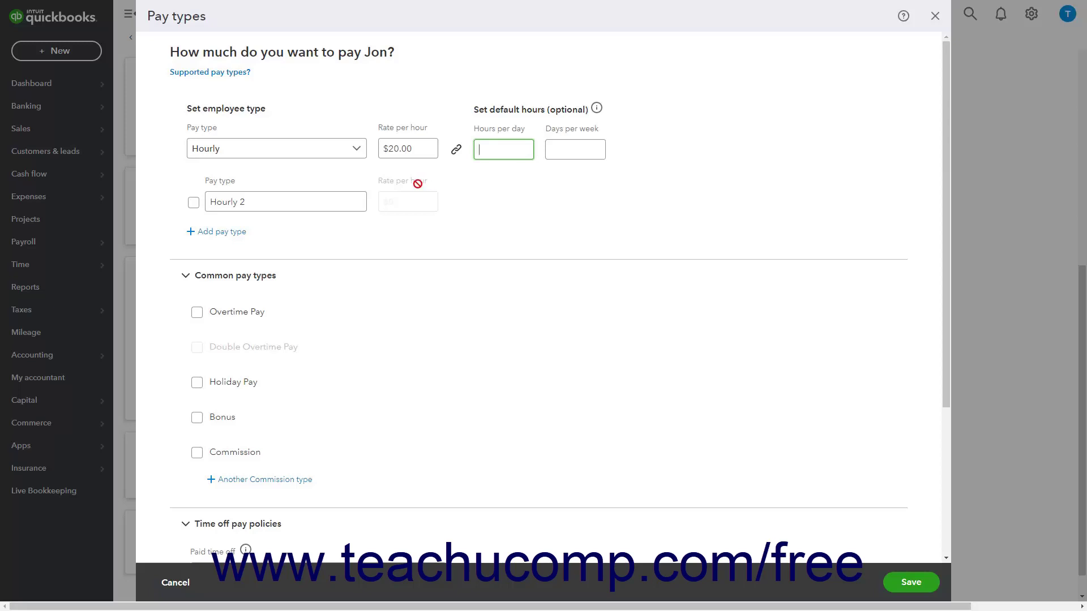
Add Overtime Pay, Holiday Pay and Bonus, leaving sick pay without a policy.
{"action": "left_click", "coordinate": [197, 312]}
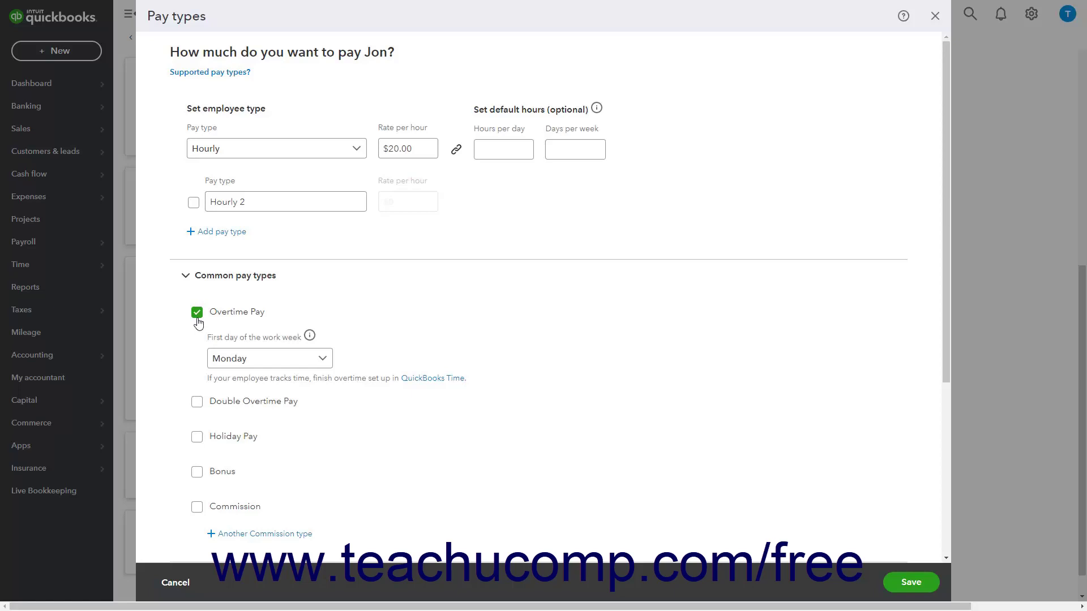
{"action": "left_click", "coordinate": [196, 437]}
{"action": "left_click", "coordinate": [196, 472]}
{"action": "scroll", "coordinate": [380, 441], "scroll_direction": "down", "scroll_amount": 4}
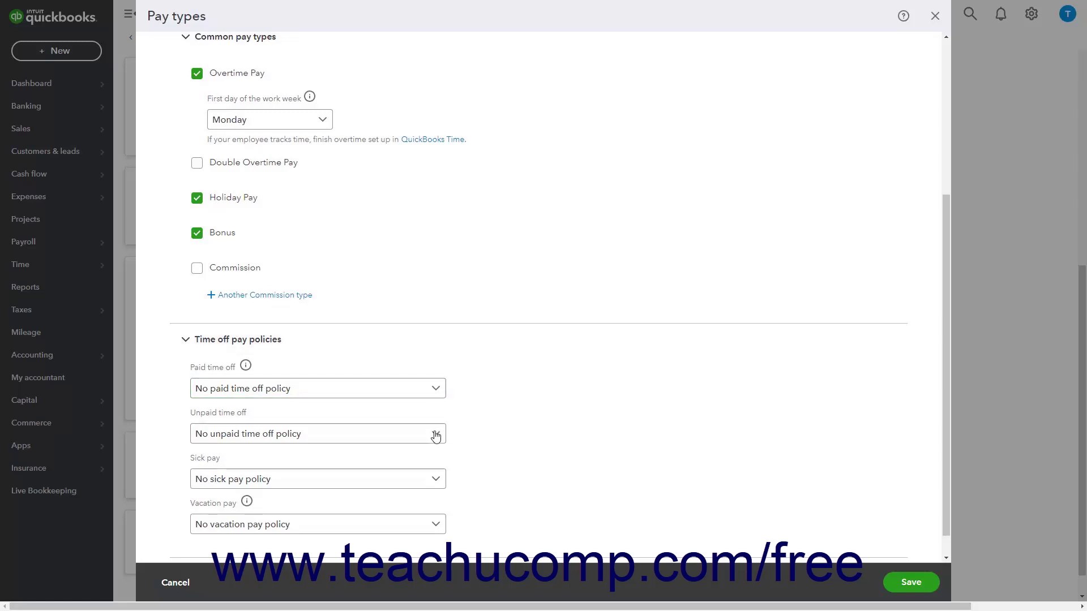
{"action": "left_click", "coordinate": [436, 482]}
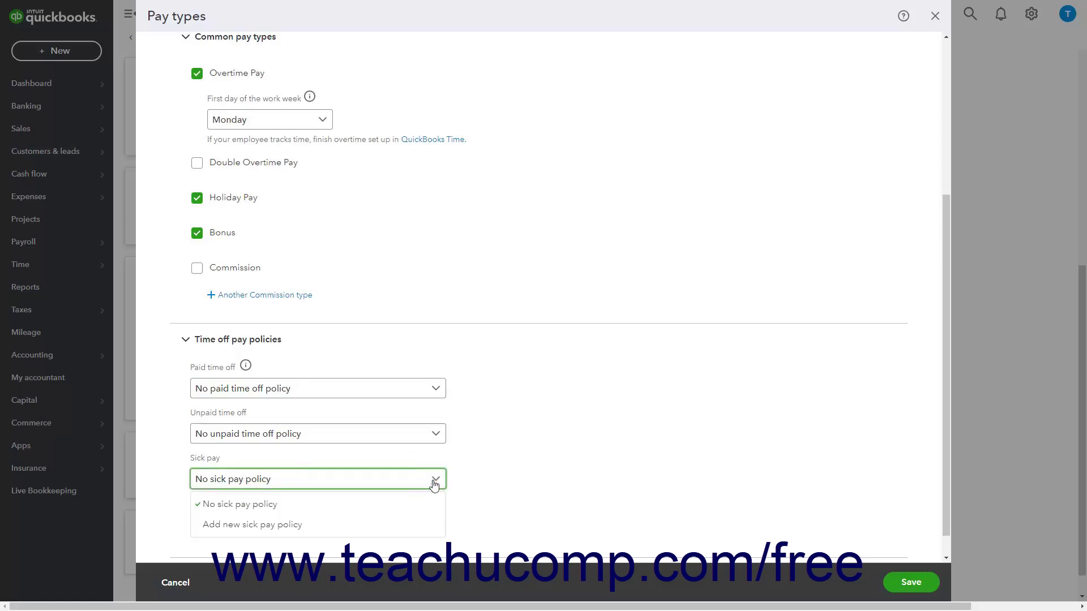
{"action": "left_click", "coordinate": [434, 482]}
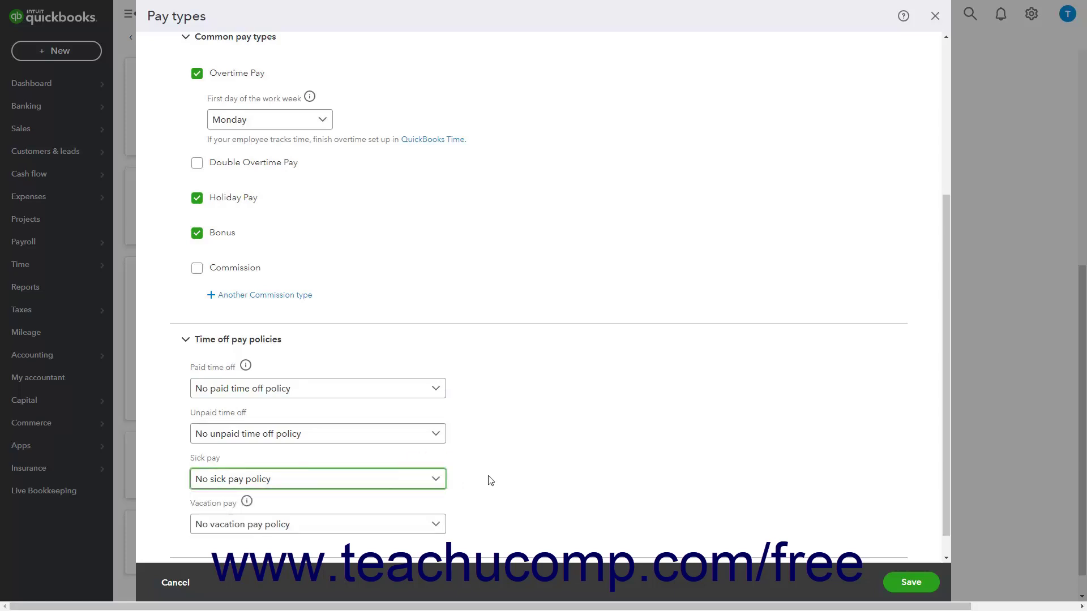
Save the Hourly pay types and start a new deduction/contribution entry.
{"action": "left_click", "coordinate": [911, 583]}
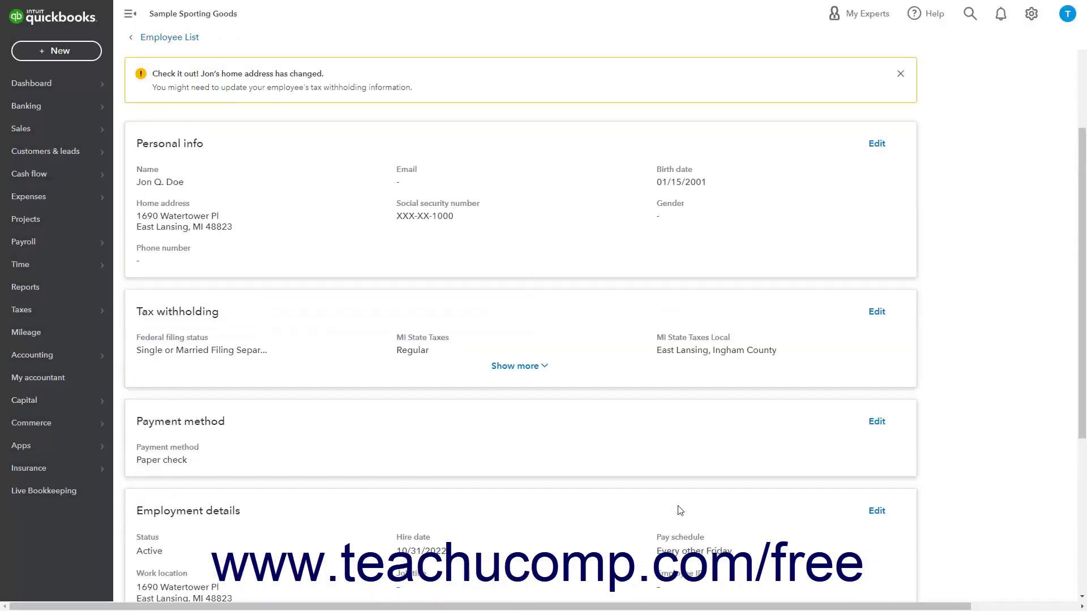
{"action": "scroll", "coordinate": [739, 497], "scroll_direction": "down", "scroll_amount": 4}
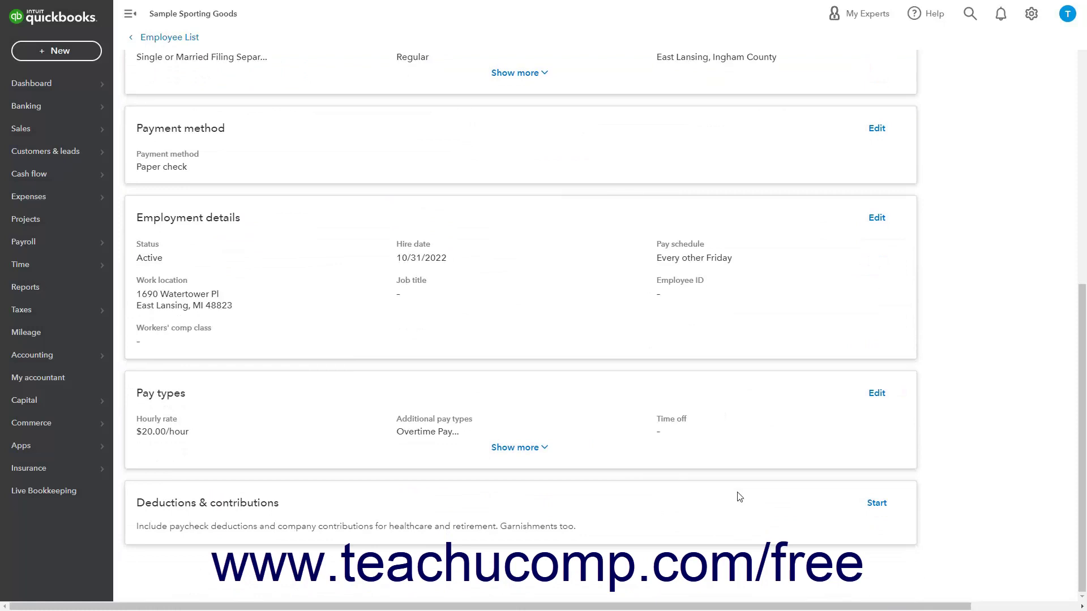
{"action": "left_click", "coordinate": [864, 507]}
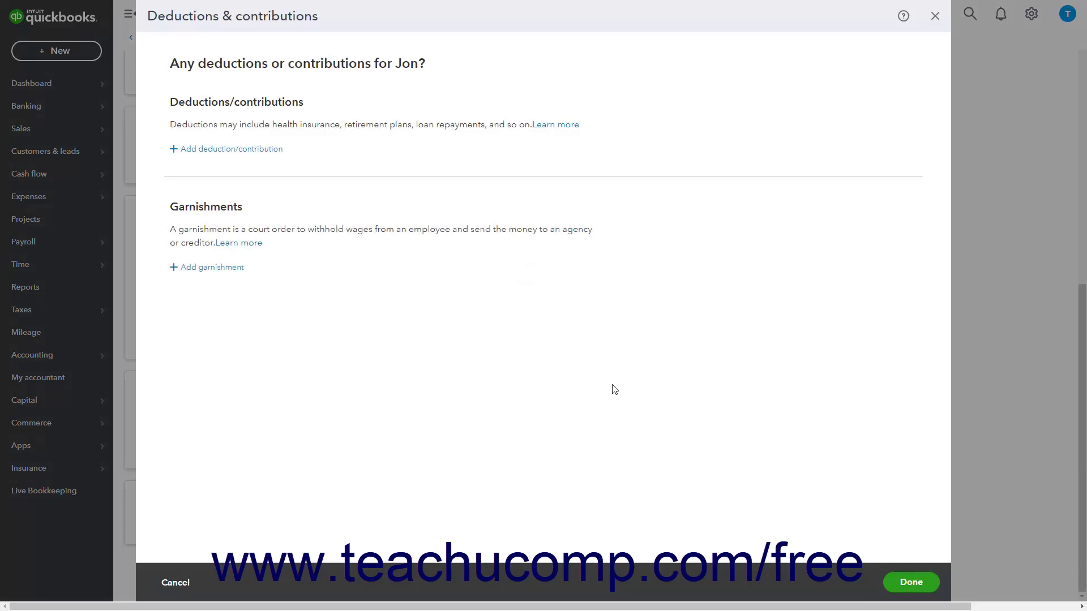
{"action": "left_click", "coordinate": [252, 150]}
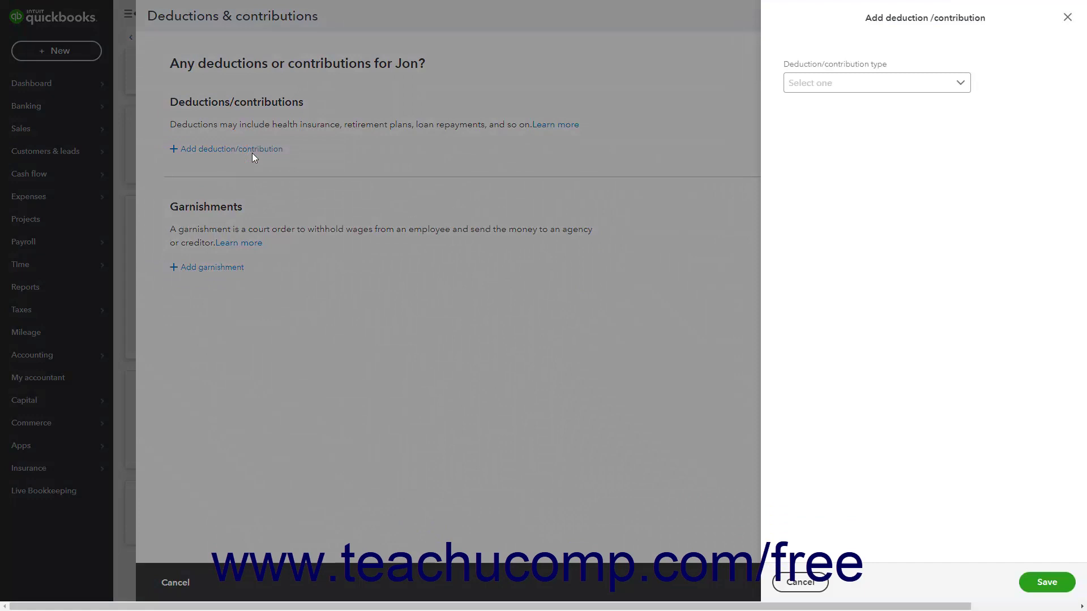
Add a Pretax HSA plan deduction for the employee.
{"action": "left_click", "coordinate": [846, 83]}
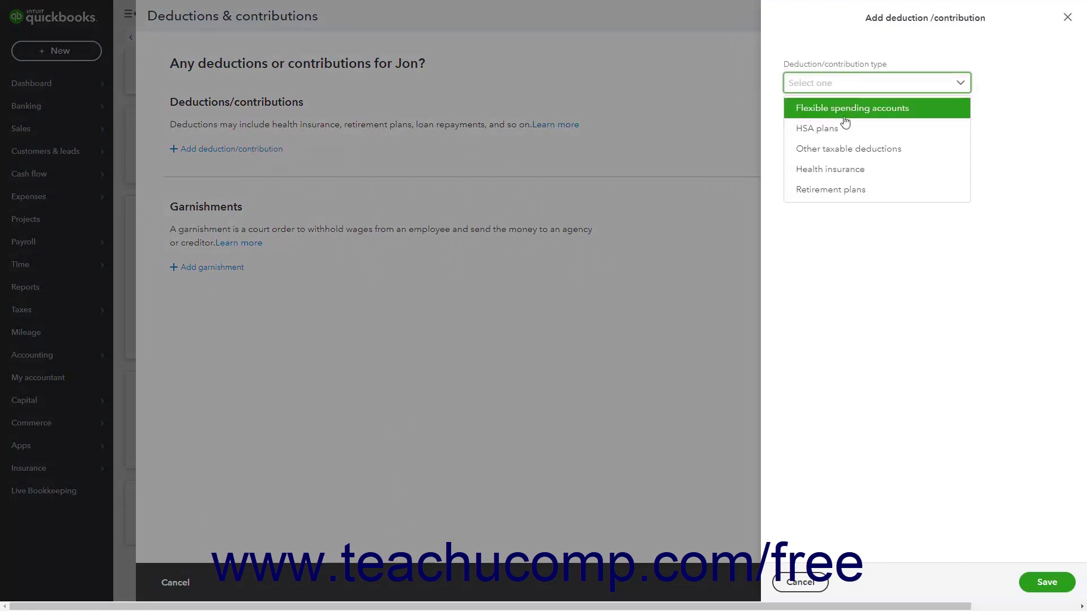
{"action": "left_click", "coordinate": [844, 129]}
{"action": "left_click", "coordinate": [847, 128]}
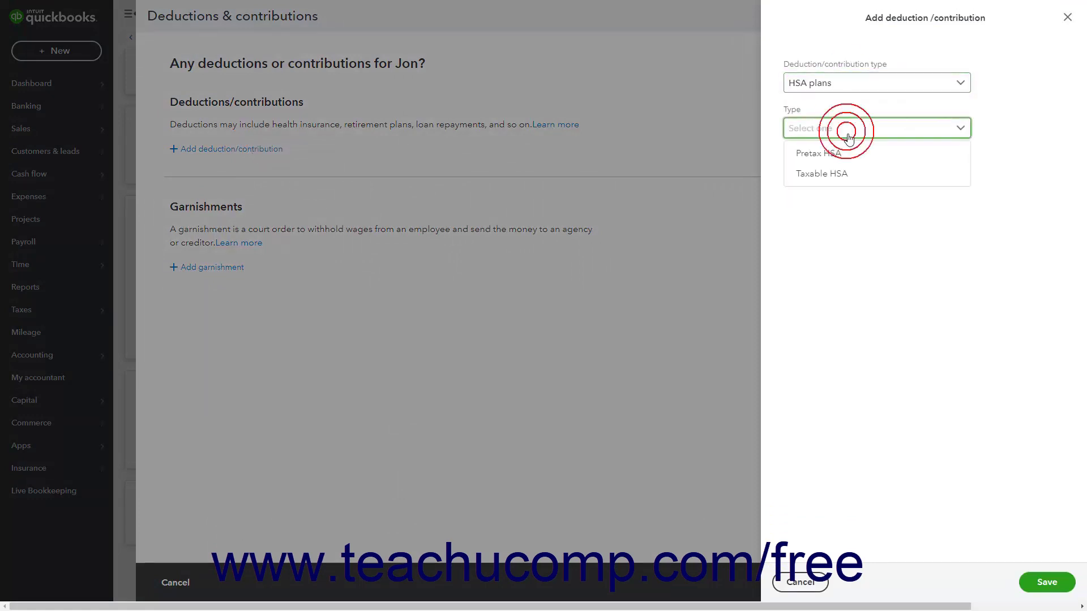
{"action": "left_click", "coordinate": [849, 158]}
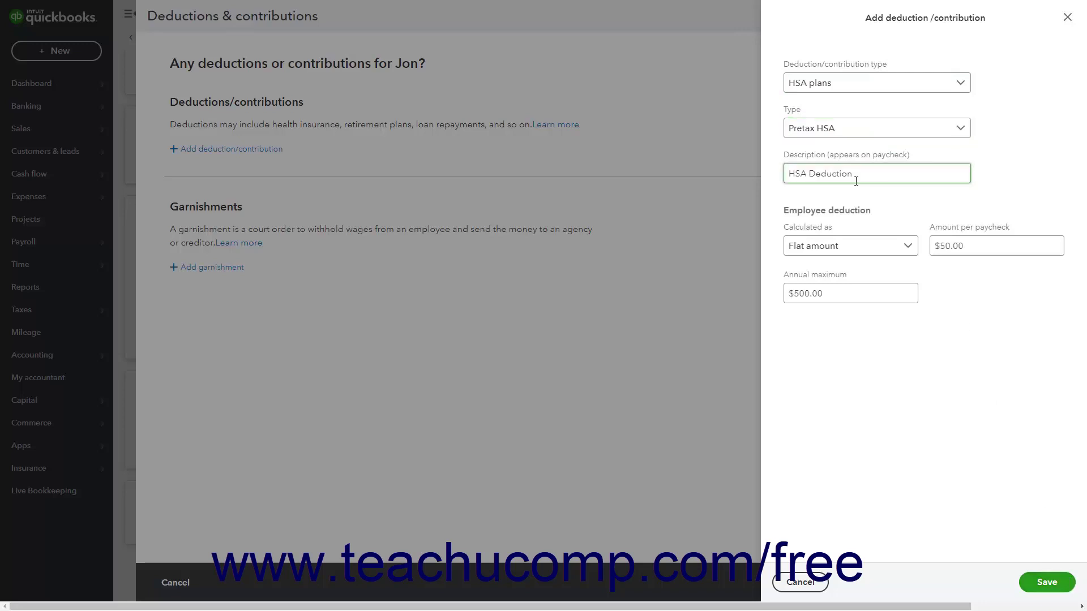
{"action": "left_click", "coordinate": [1047, 583]}
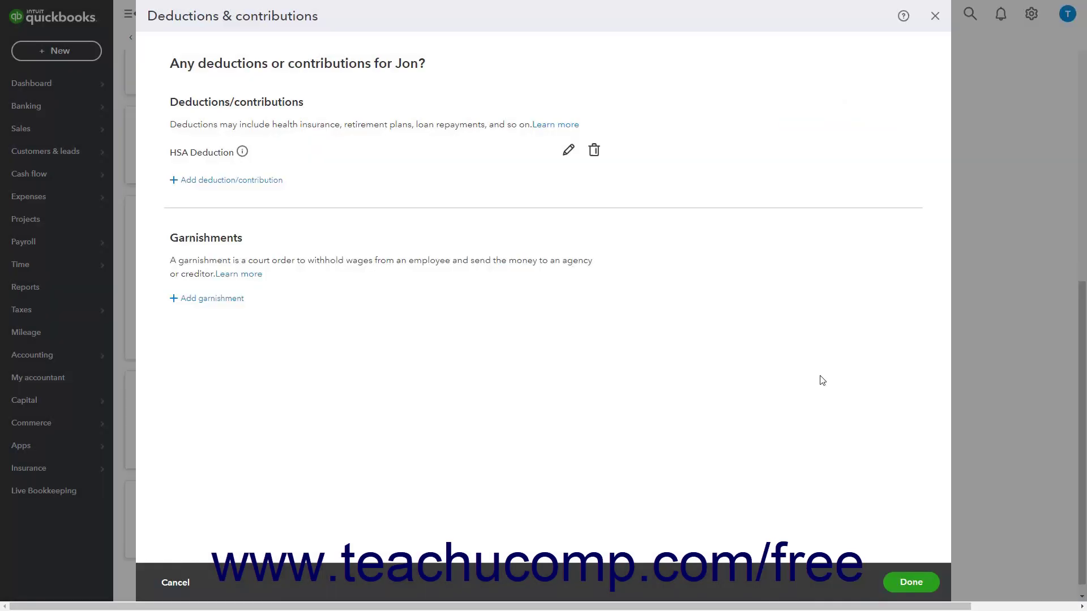
Review the HSA Deduction without changes, then delete it.
{"action": "left_click", "coordinate": [569, 151]}
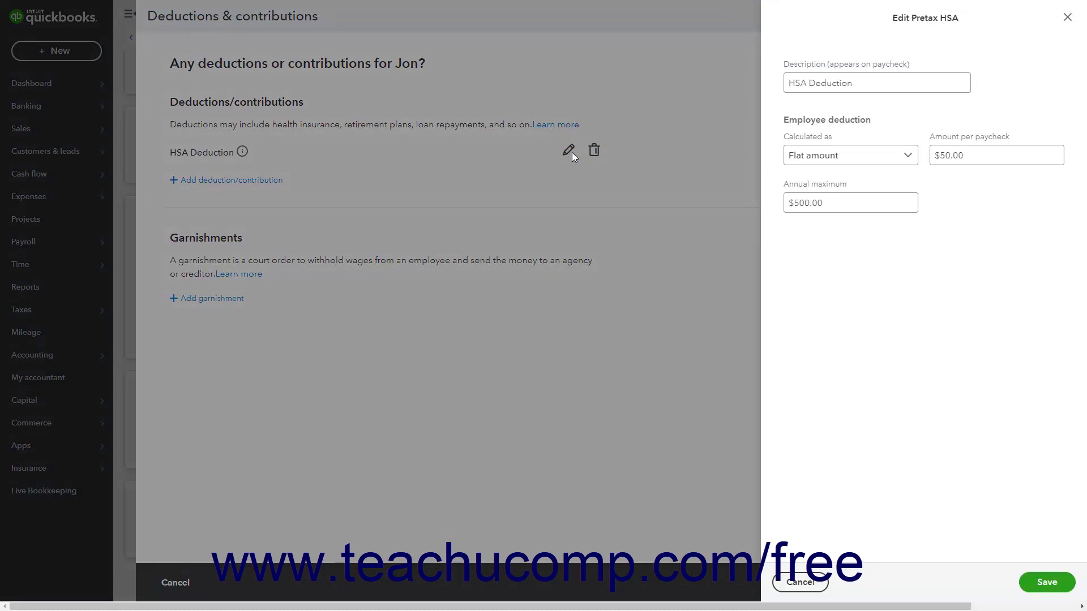
{"action": "left_click", "coordinate": [801, 583]}
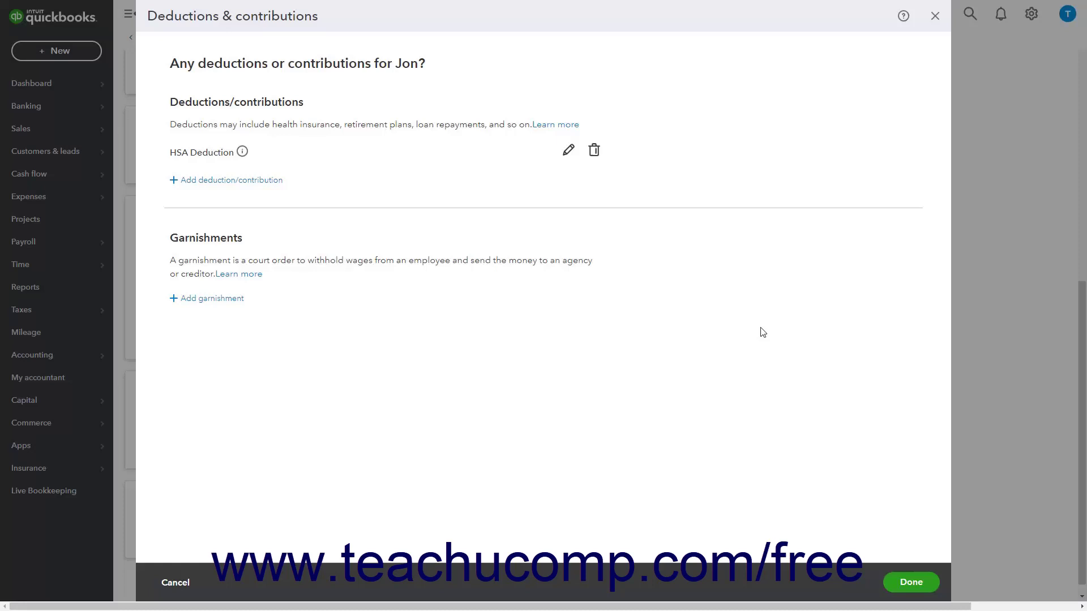
{"action": "left_click", "coordinate": [595, 151]}
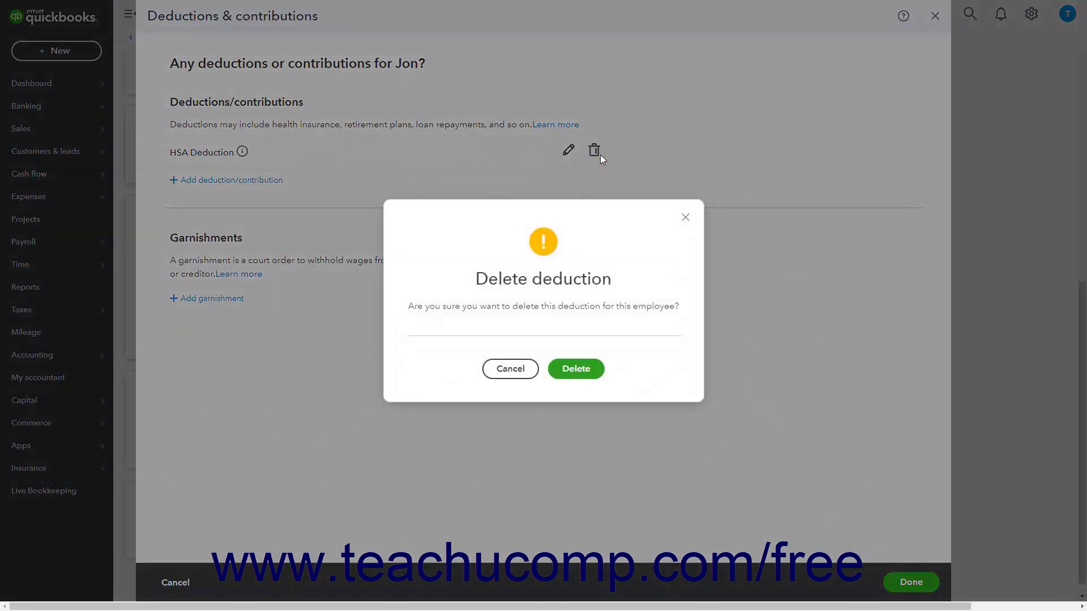
{"action": "left_click", "coordinate": [588, 371]}
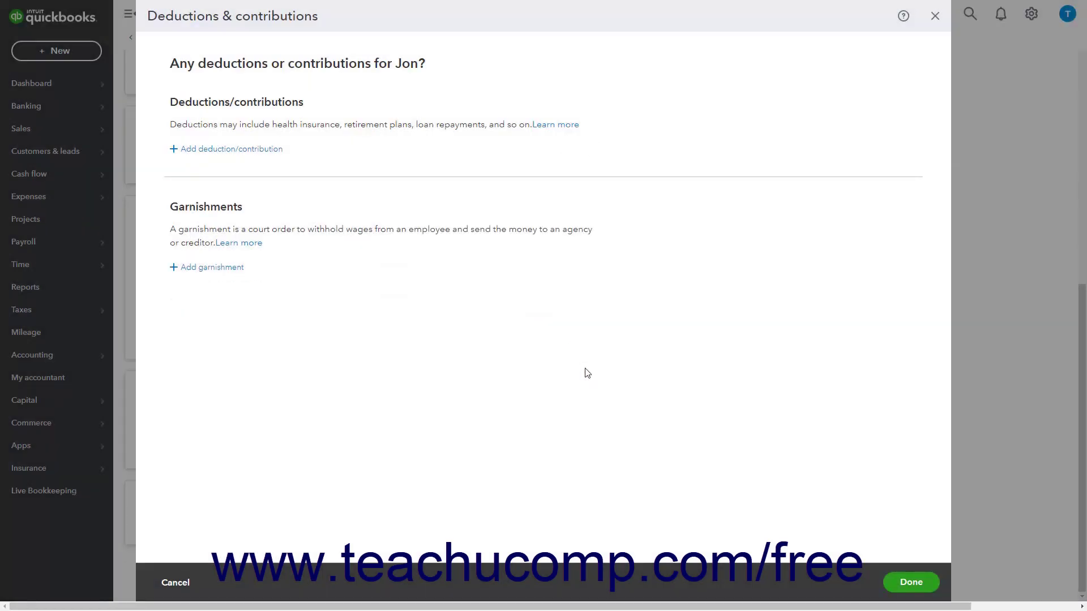
Add a Child/Spousal Support garnishment capped at 5% of disposable income.
{"action": "left_click", "coordinate": [227, 272]}
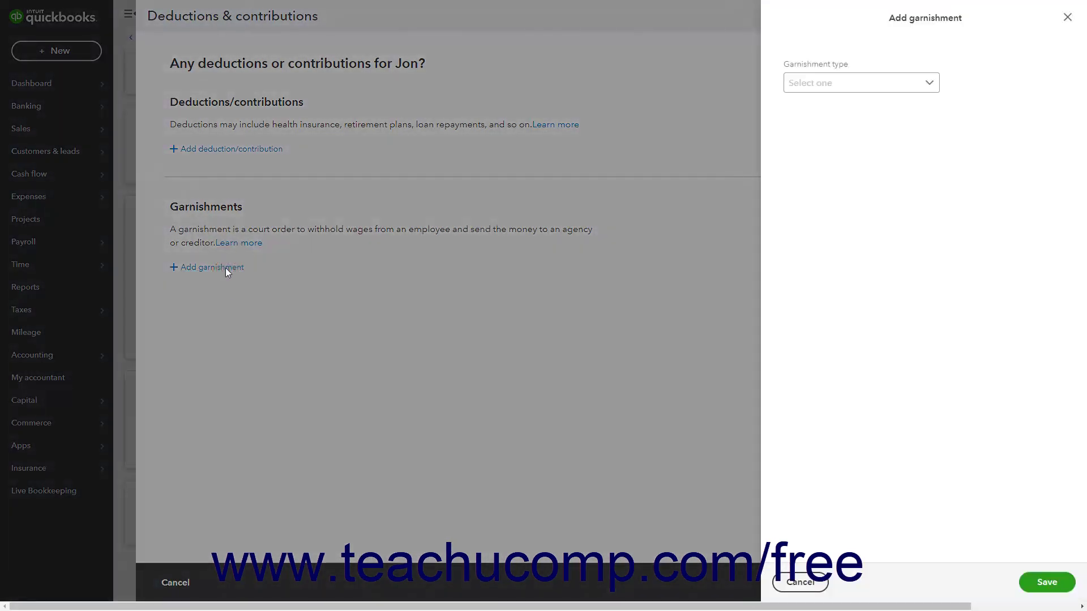
{"action": "left_click", "coordinate": [872, 92]}
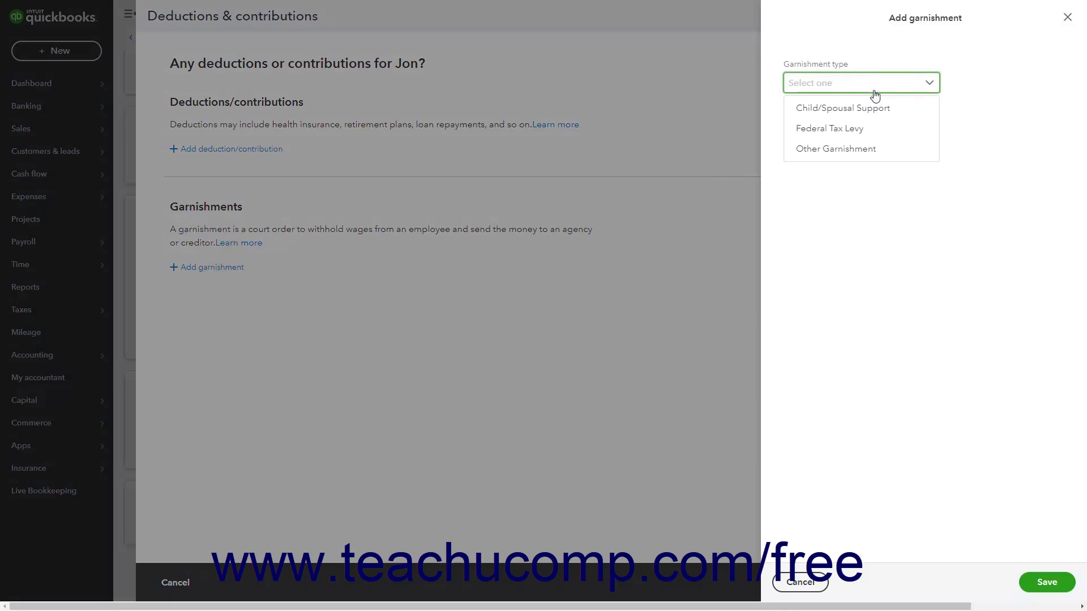
{"action": "left_click", "coordinate": [873, 109]}
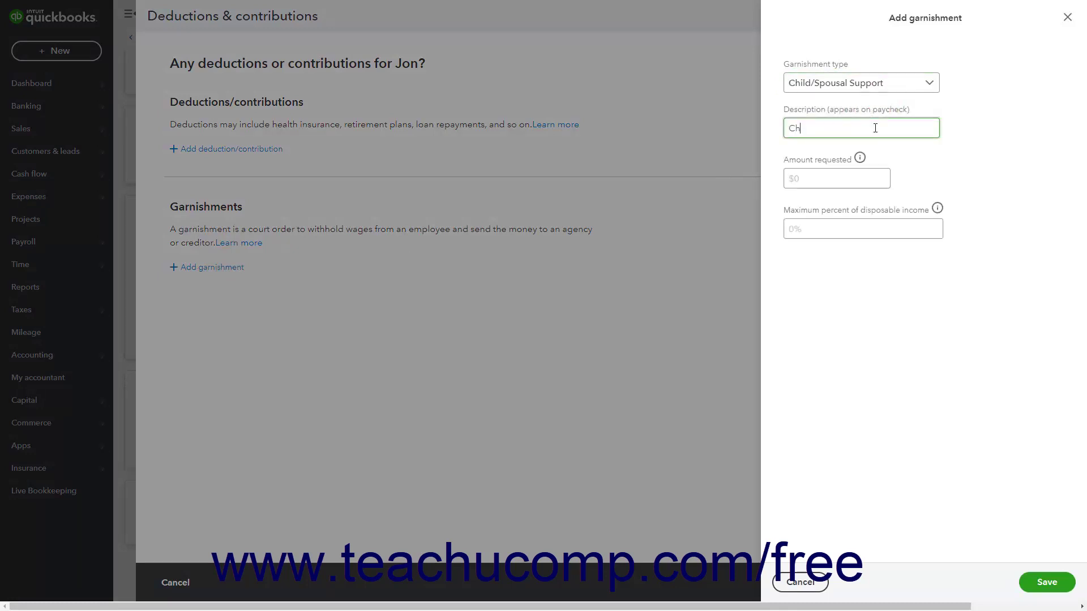
{"action": "left_click", "coordinate": [919, 221]}
{"action": "type", "text": "5"}
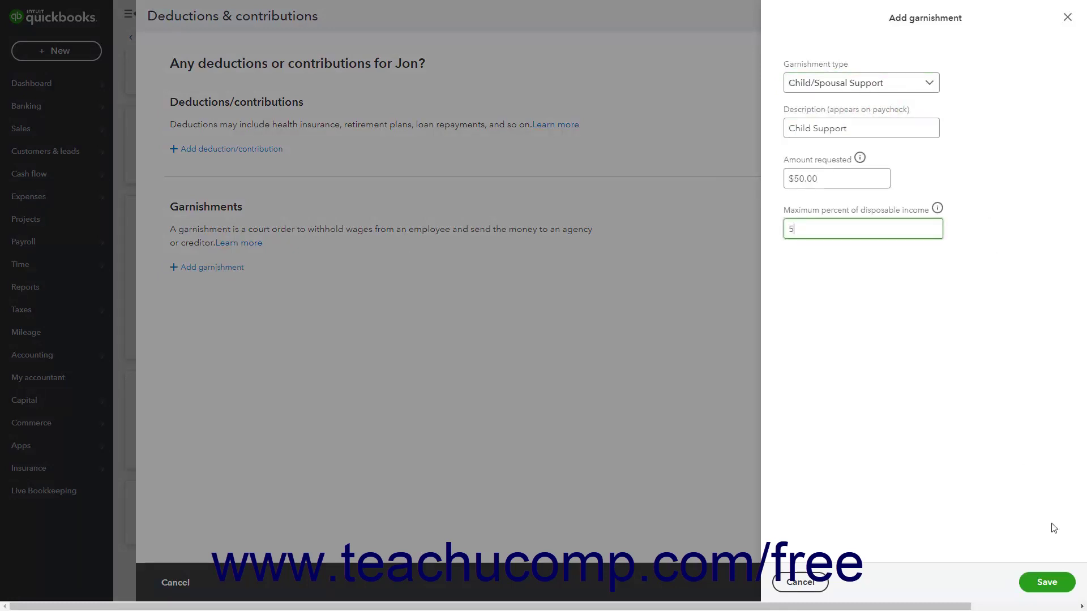
{"action": "left_click", "coordinate": [1037, 584]}
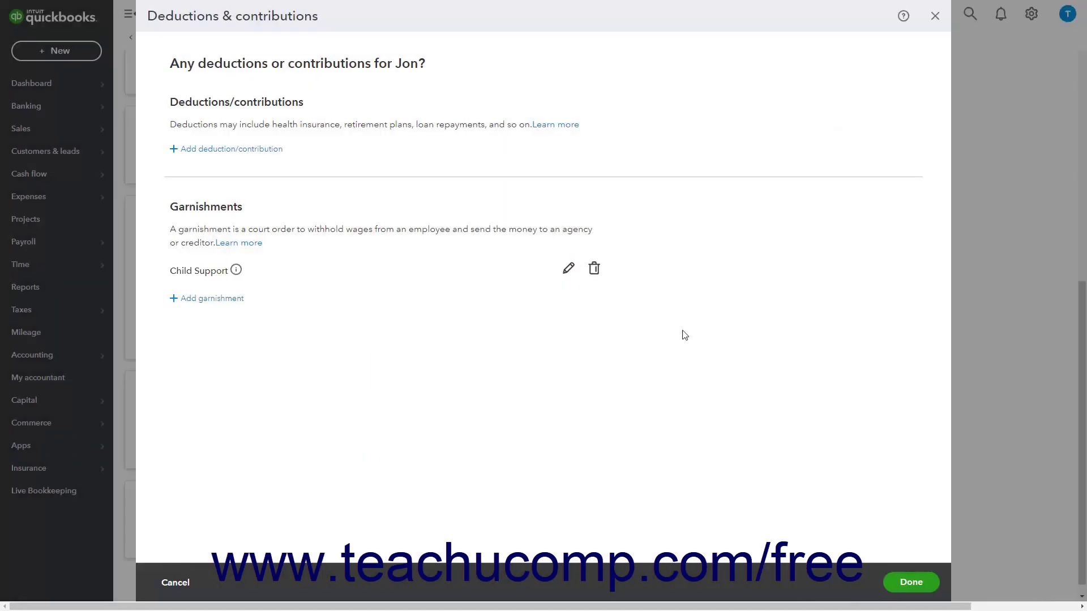
Review the Child Support garnishment unchanged, delete it, and close the deductions settings.
{"action": "left_click", "coordinate": [569, 270]}
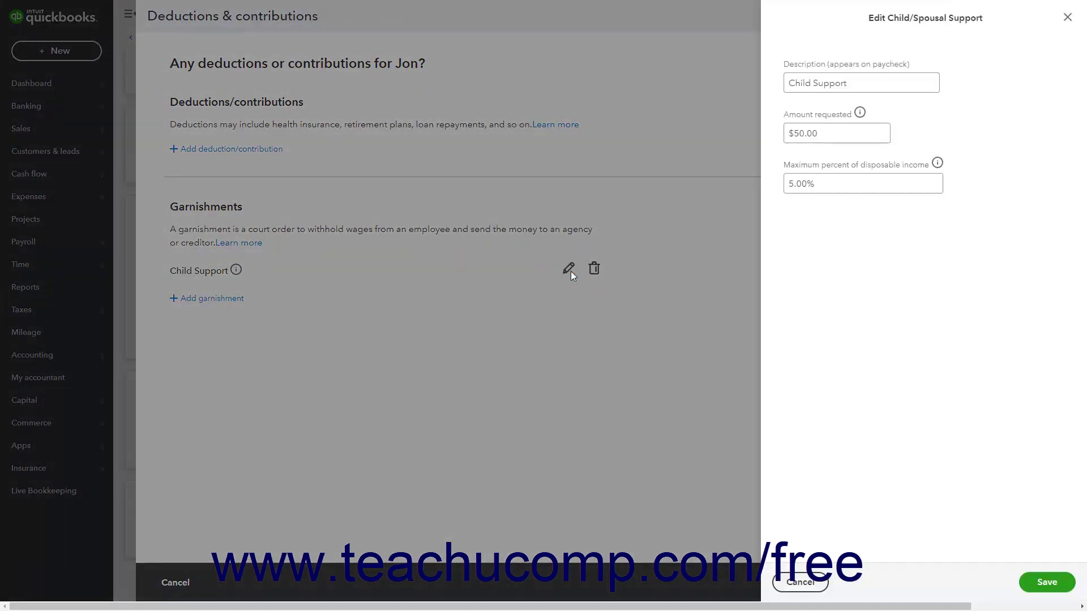
{"action": "left_click", "coordinate": [1068, 18]}
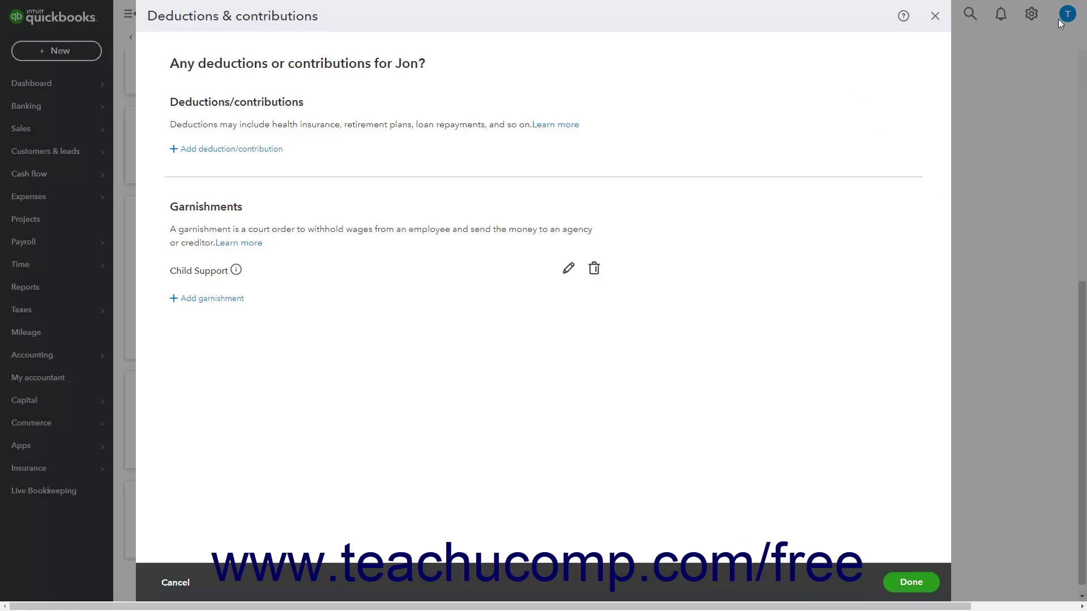
{"action": "left_click", "coordinate": [593, 273]}
{"action": "left_click", "coordinate": [553, 374]}
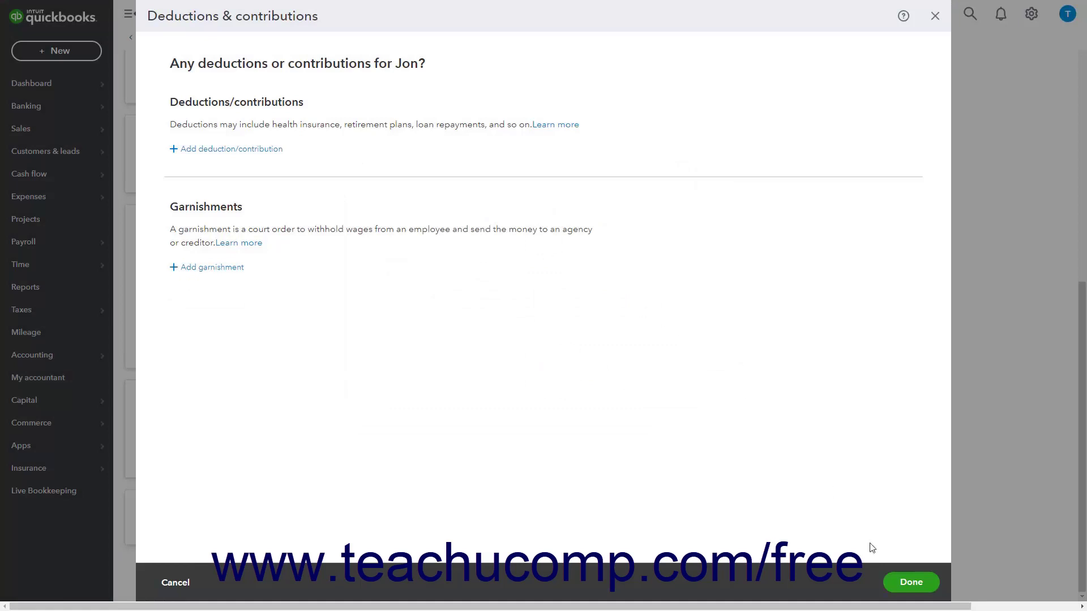
{"action": "left_click", "coordinate": [900, 583]}
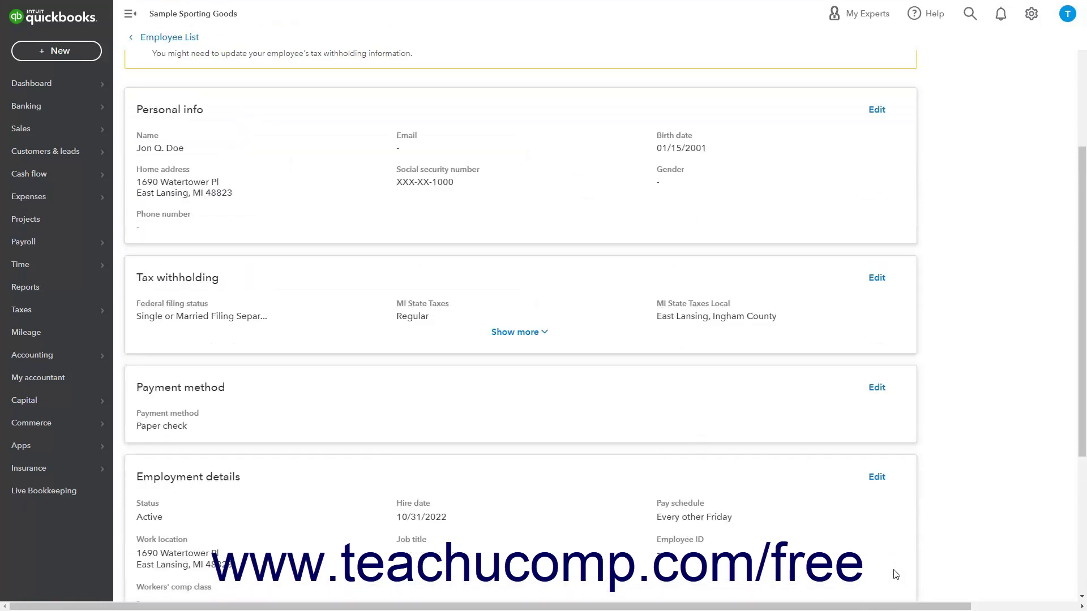
Look through the employee's Paycheck list, Documents and Notes, then go back to the Employee List.
{"action": "scroll", "coordinate": [910, 544], "scroll_direction": "up", "scroll_amount": 7}
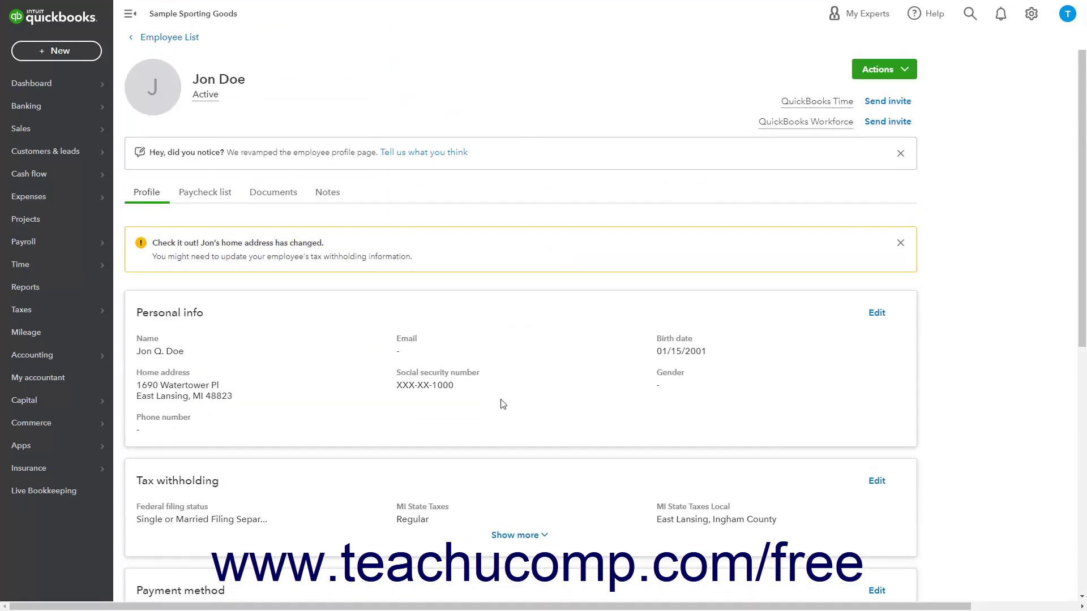
{"action": "left_click", "coordinate": [158, 202]}
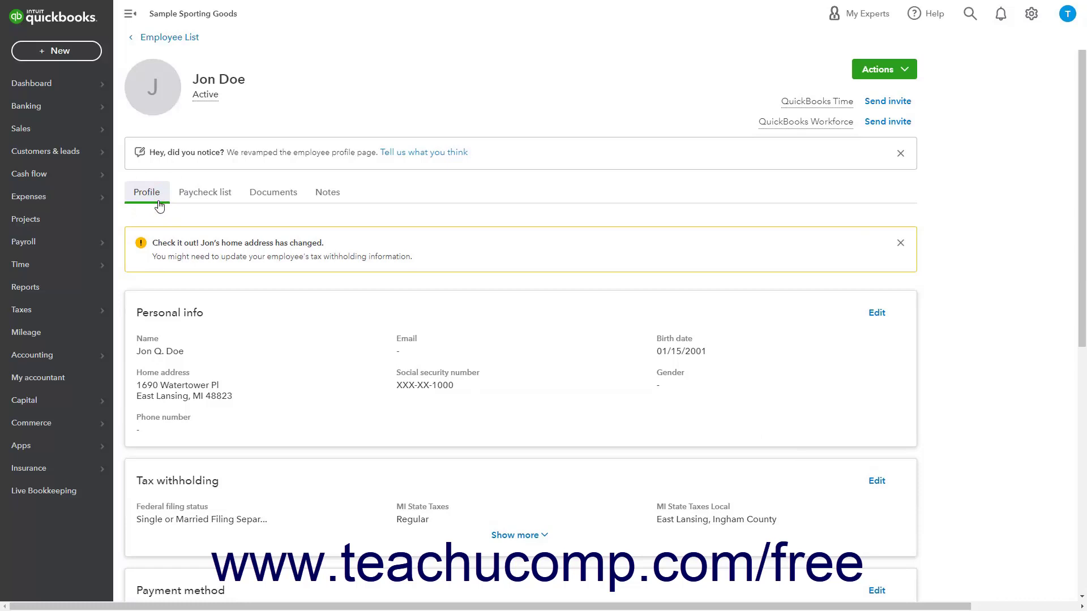
{"action": "left_click", "coordinate": [204, 200]}
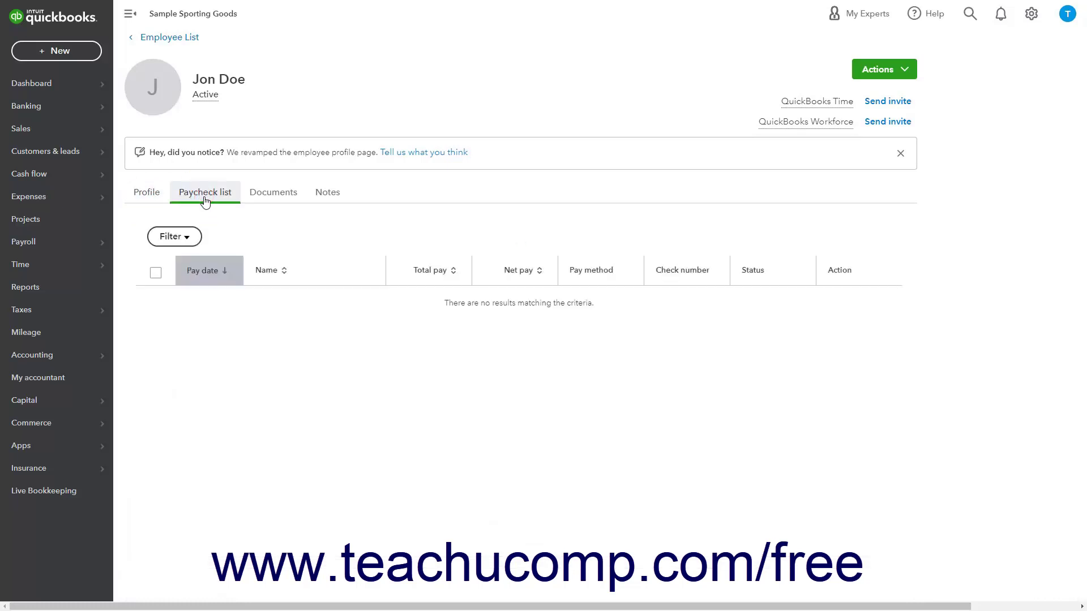
{"action": "left_click", "coordinate": [276, 194]}
{"action": "left_click", "coordinate": [328, 196]}
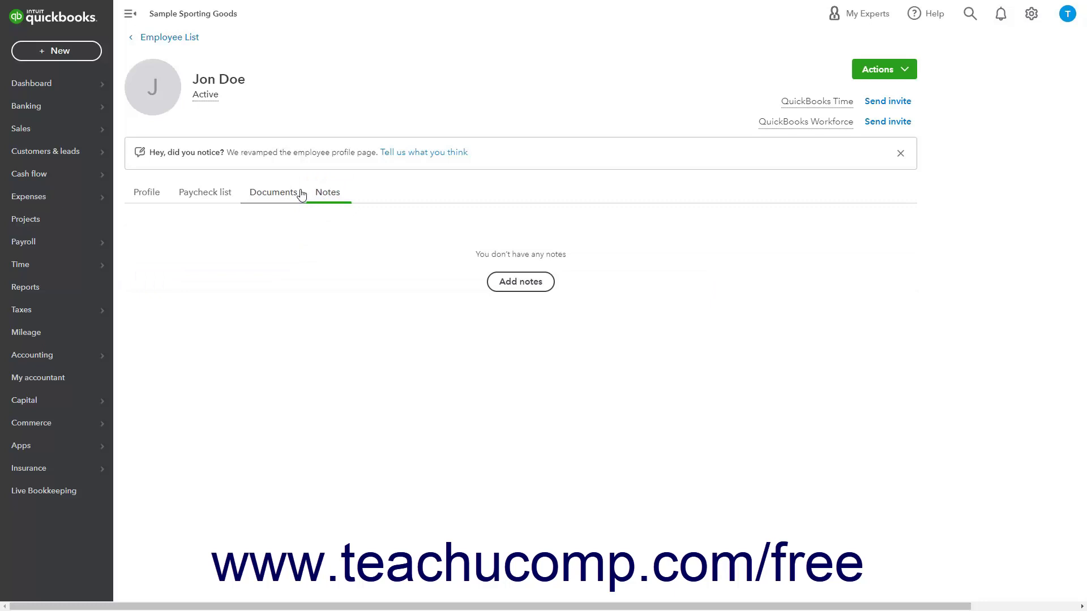
{"action": "left_click", "coordinate": [184, 43]}
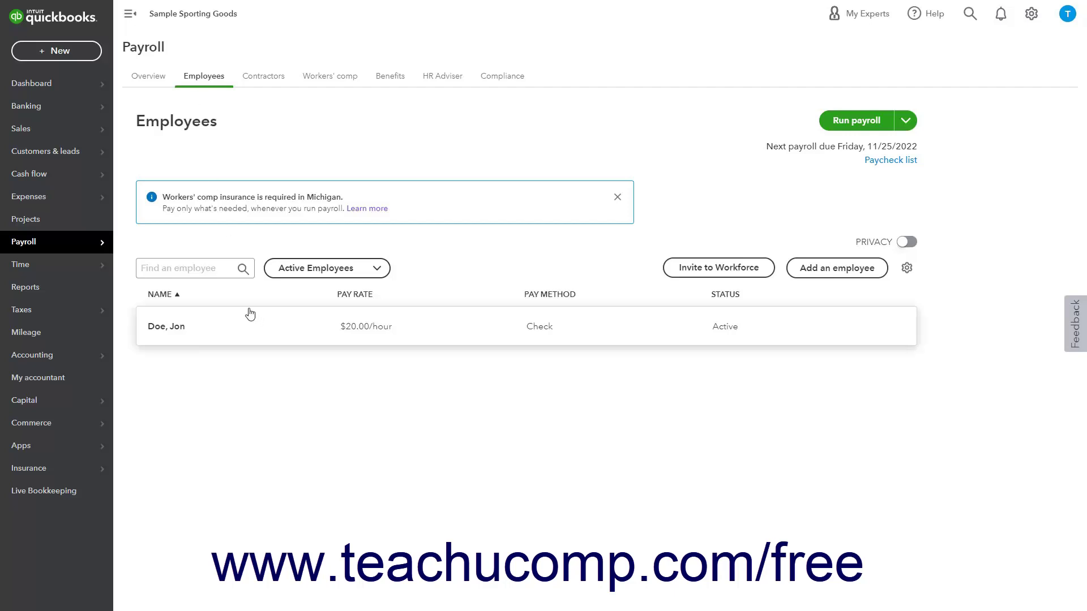
{"action": "left_click", "coordinate": [210, 271]}
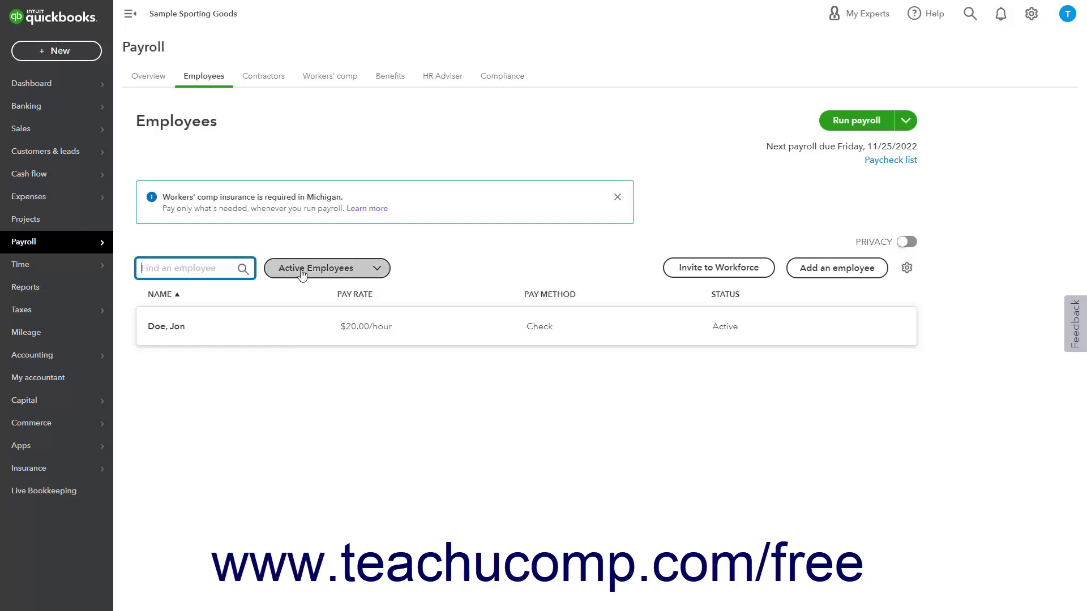
{"action": "left_click", "coordinate": [327, 269]}
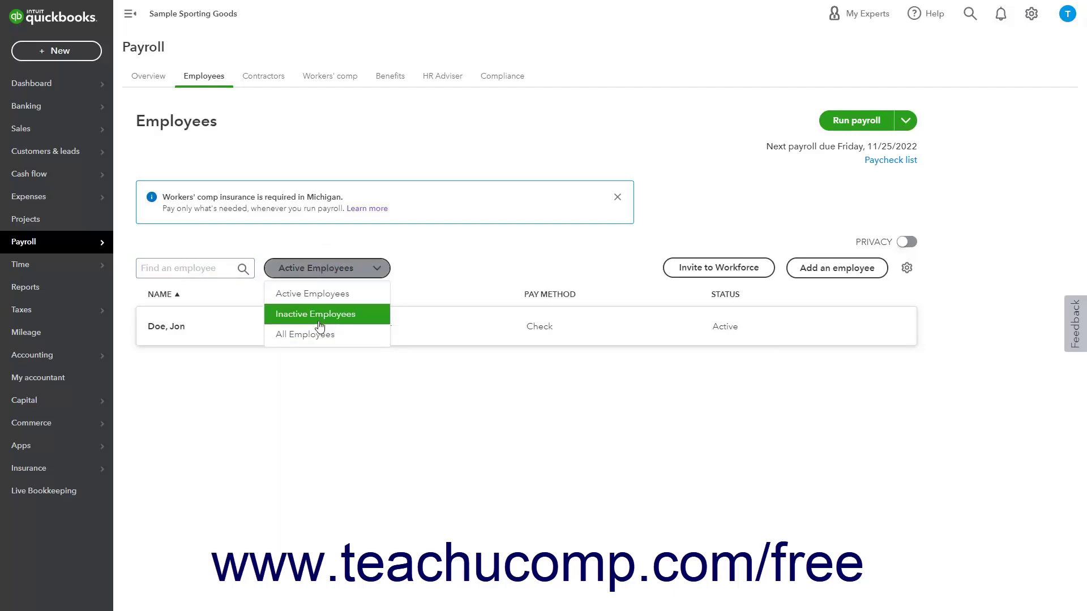
{"action": "left_click", "coordinate": [363, 269]}
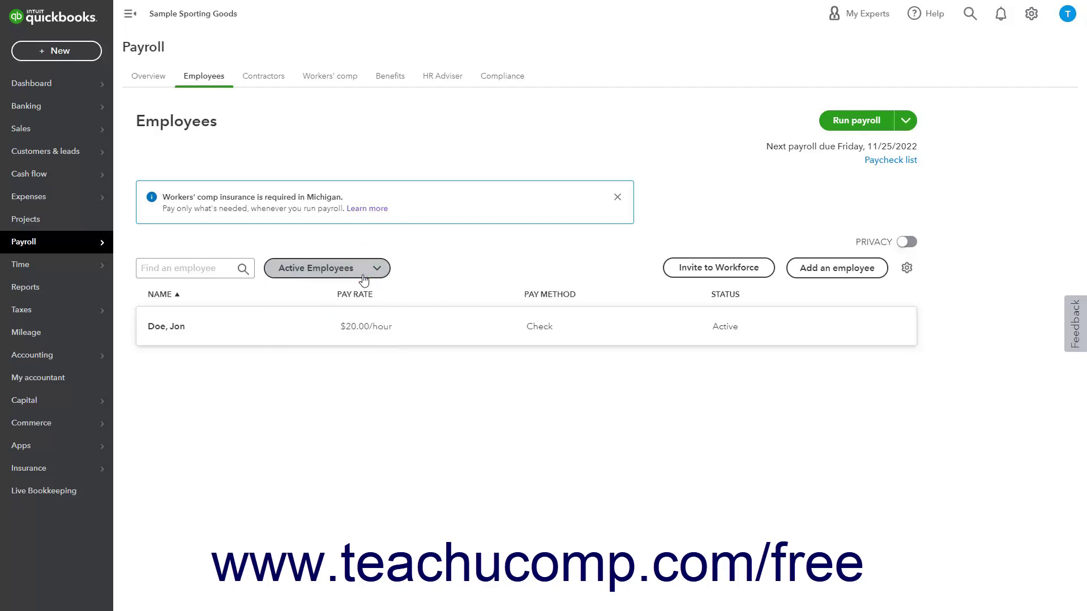
{"action": "left_click", "coordinate": [168, 295]}
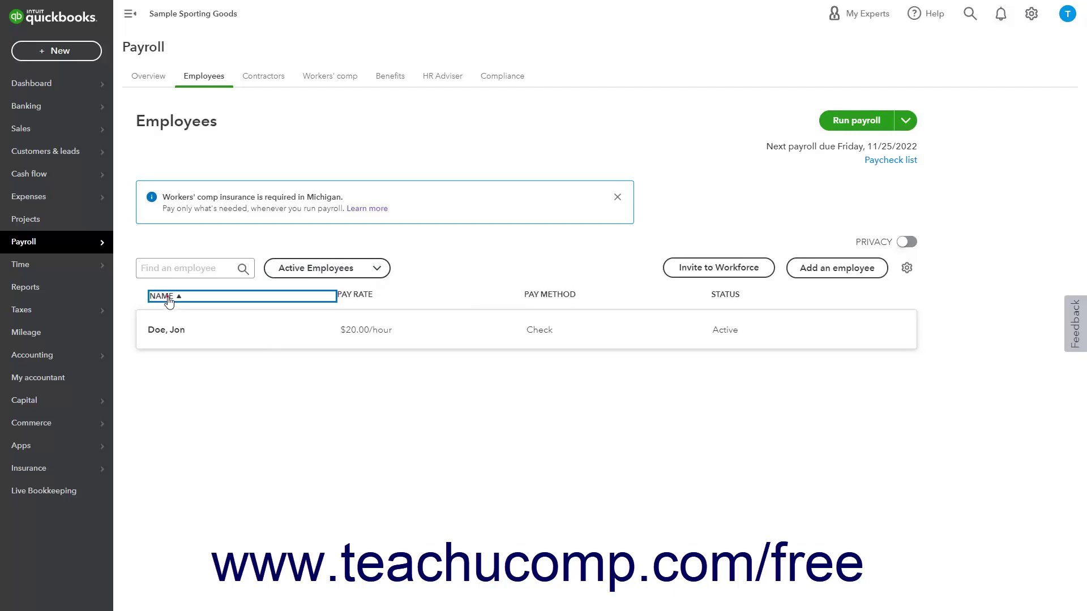
{"action": "left_click", "coordinate": [168, 295]}
{"action": "left_click", "coordinate": [677, 268]}
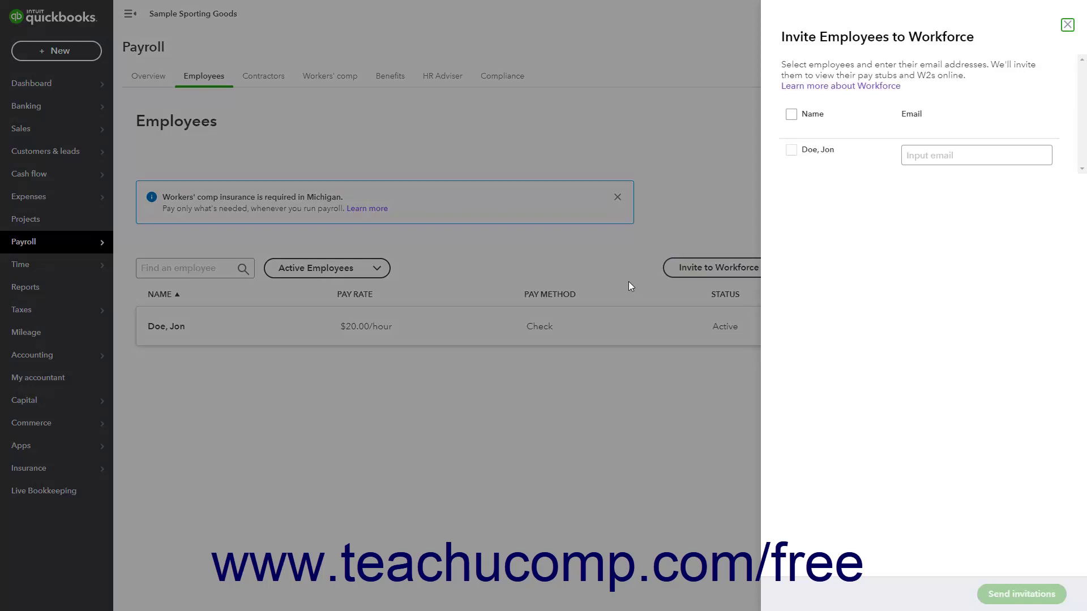
{"action": "left_click", "coordinate": [792, 151]}
{"action": "left_click", "coordinate": [938, 156]}
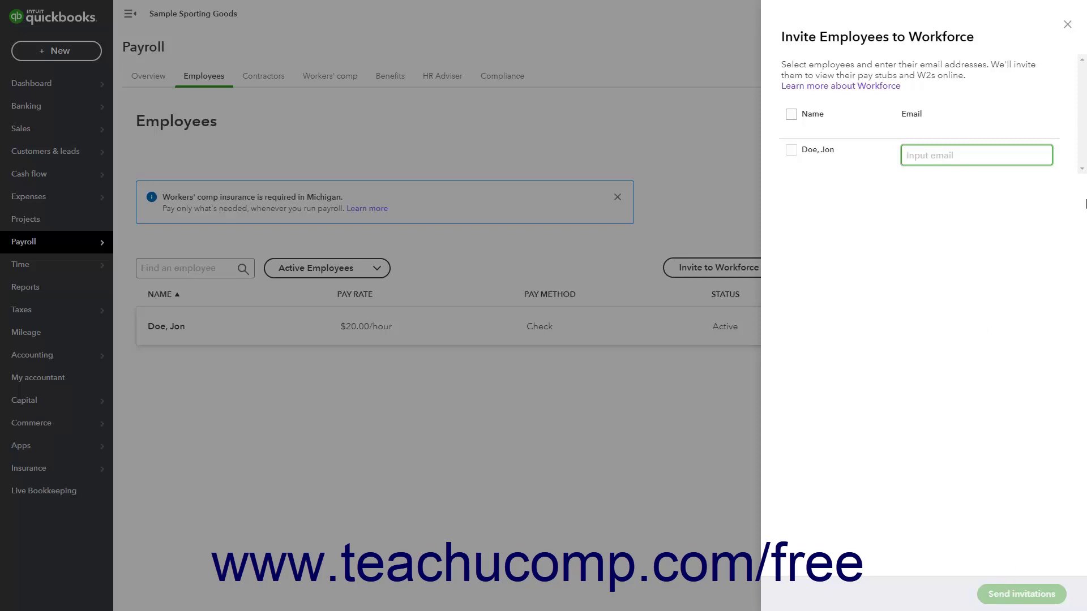
{"action": "left_click", "coordinate": [1066, 26]}
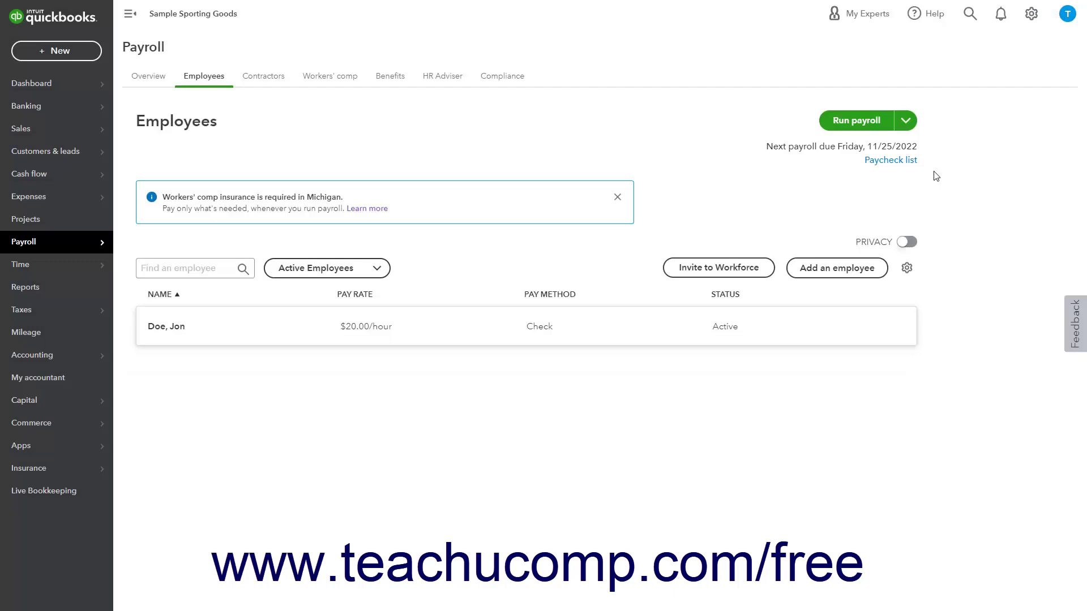
{"action": "left_click", "coordinate": [265, 333]}
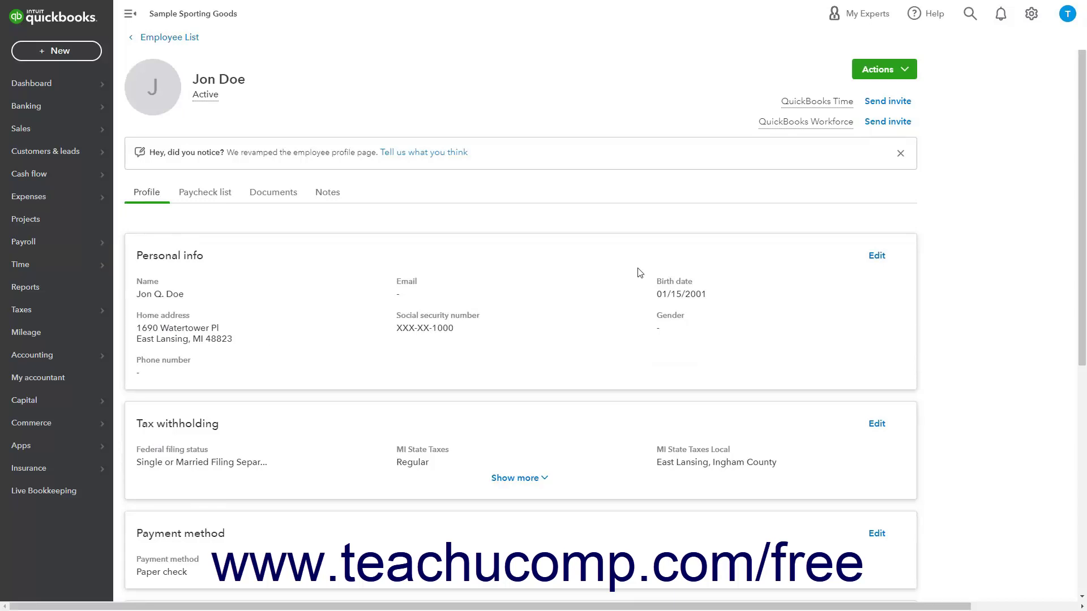
Choose Delete employee from the profile's Actions menu to bring up the warning.
{"action": "left_click", "coordinate": [902, 79]}
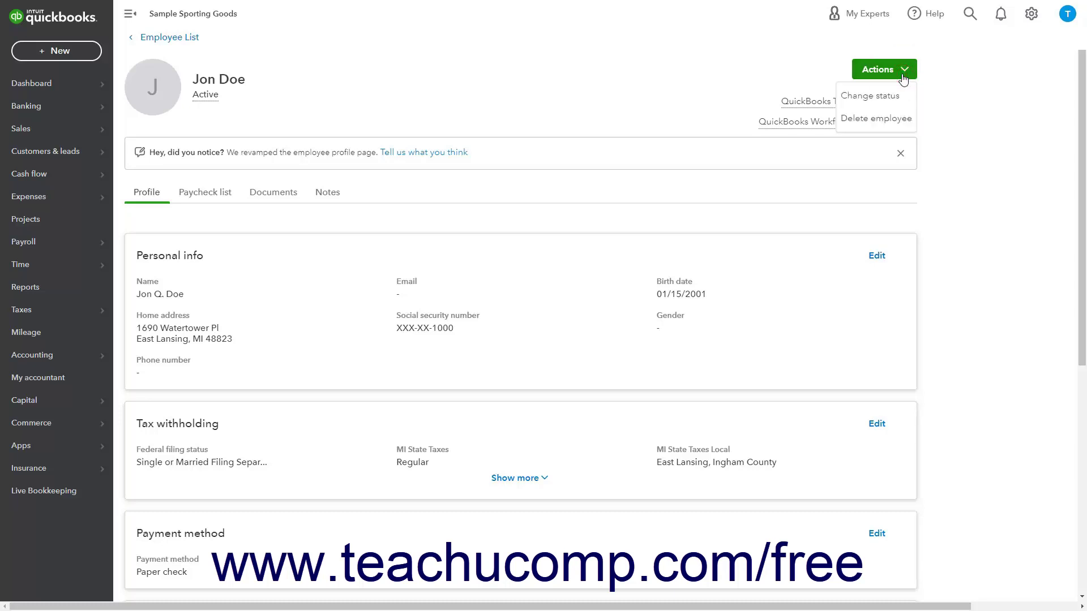
{"action": "left_click", "coordinate": [905, 123]}
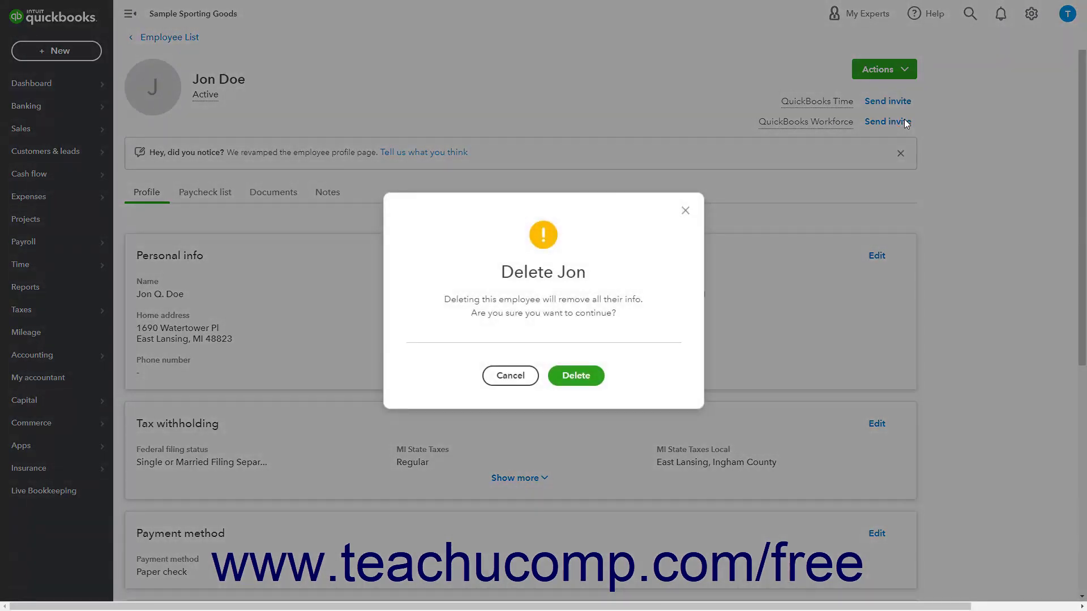